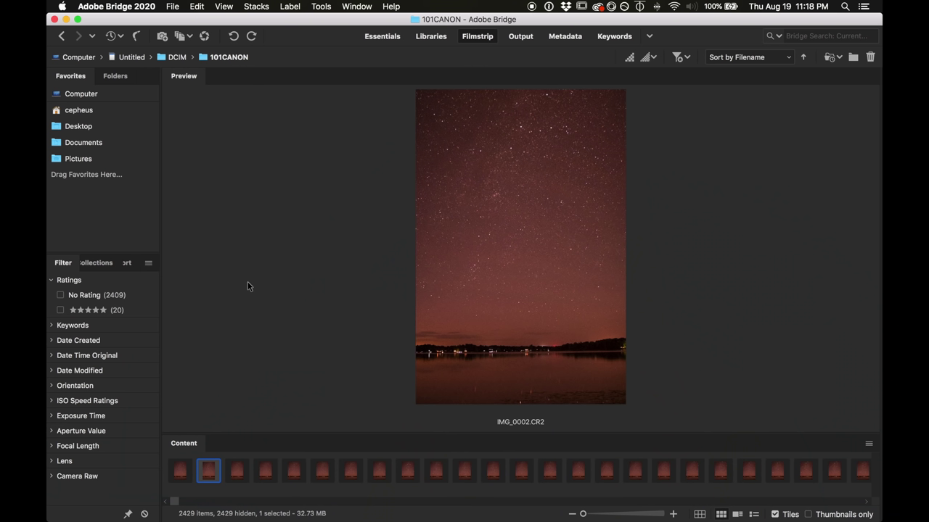
Step back and forth through the frames IMG_0011 to IMG_0016, stopping on IMG_0012.CR2.
key("Right")
key("Right")
key("Right")
key("Right")
key("Right")
key("Right")
key("Right")
key("Right")
key("Right")
key("Right")
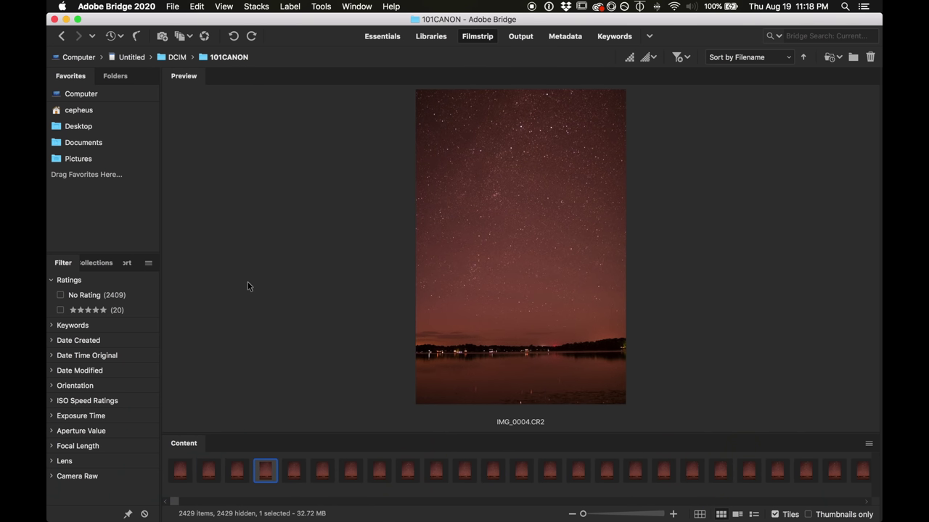
key("Right")
key("Right")
key("Right")
key("Right")
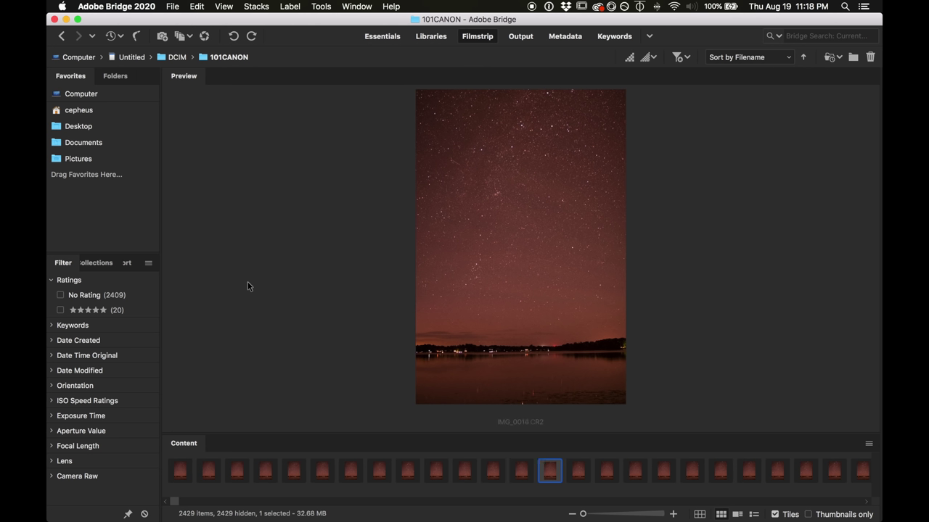
key("Left")
key("Left")
key("Left")
key("Left")
key("Left")
key("Left")
key("Left")
key("Left")
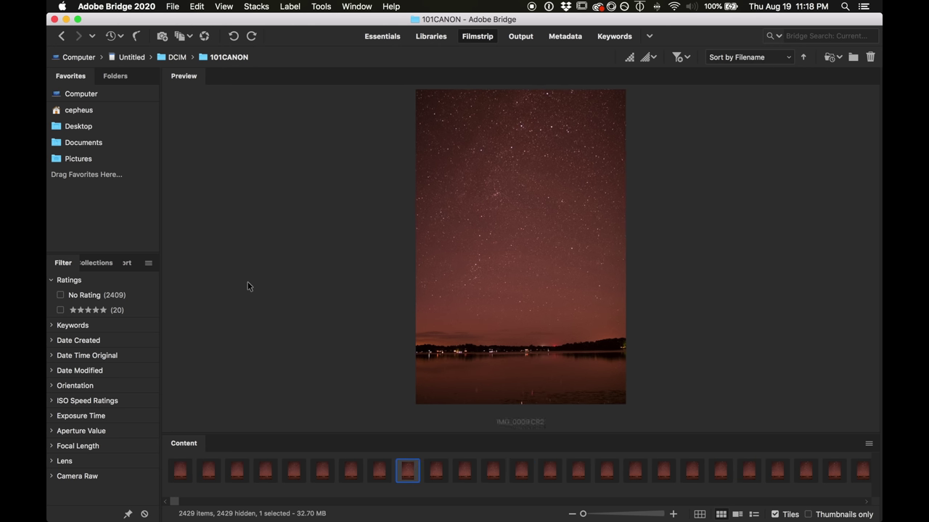
key("Right")
key("Right")
key("Right")
key("Right")
key("Right")
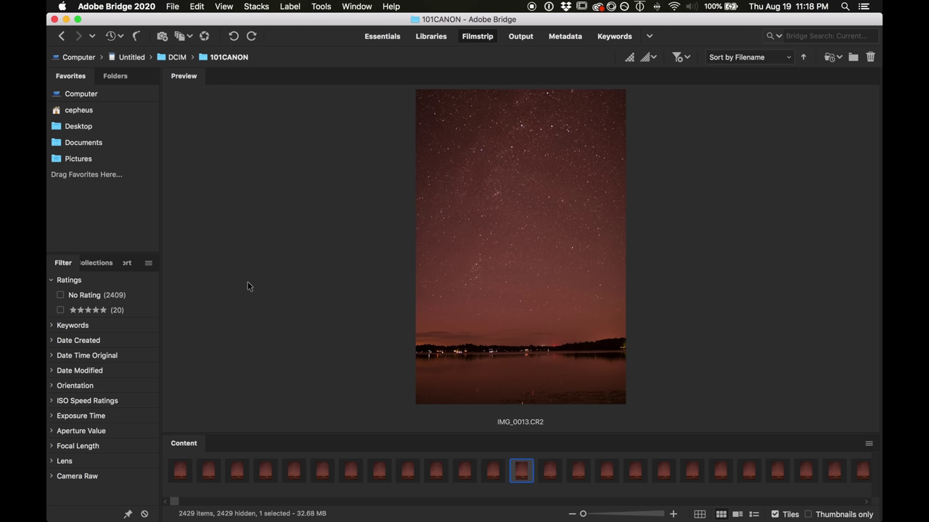
key("Right")
key("Left")
key("Left")
key("Left")
key("Left")
key("Left")
key("Left")
key("Left")
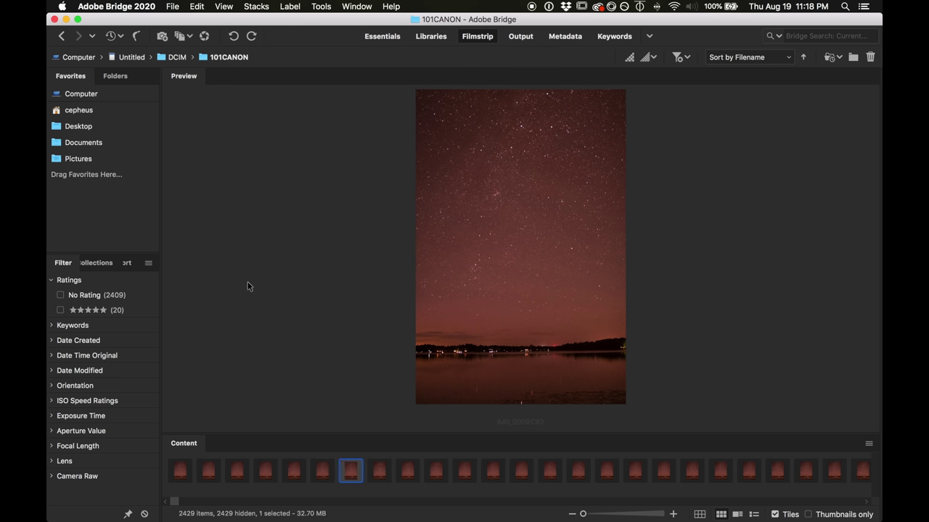
key("Right")
key("Right")
key("Right")
key("Right")
key("Right")
key("Right")
key("Right")
key("Right")
key("Right")
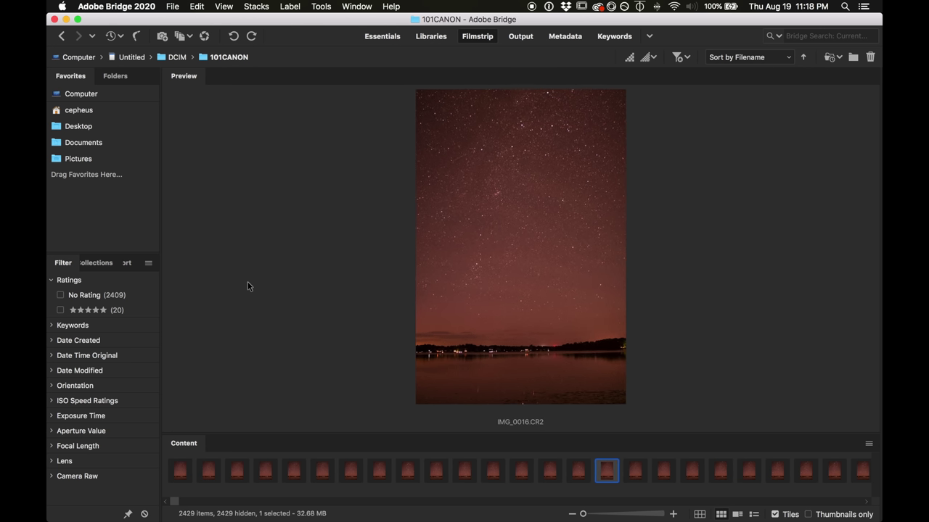
key("Left")
key("Left")
key("Left")
key("Left")
key("Right")
key("Right")
key("Right")
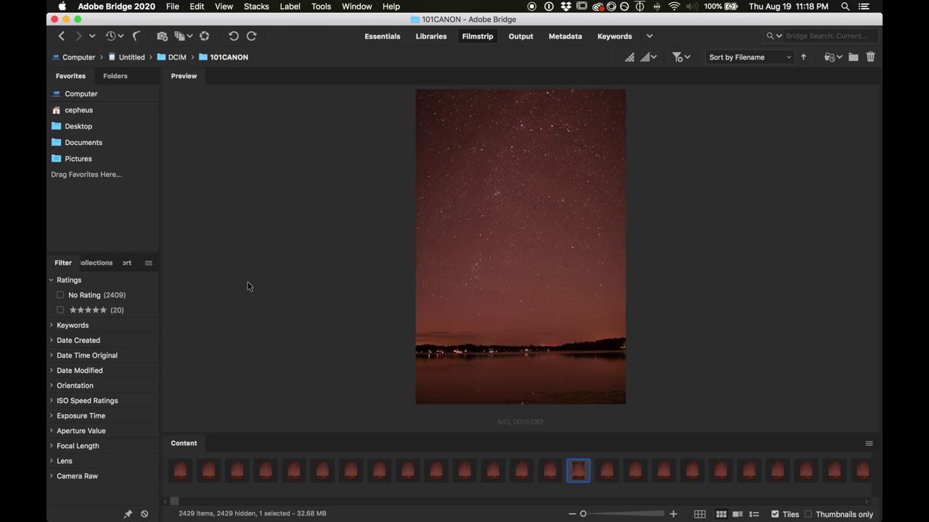
key("Right")
key("Right")
key("Left")
key("Left")
key("Left")
key("Left")
key("Left")
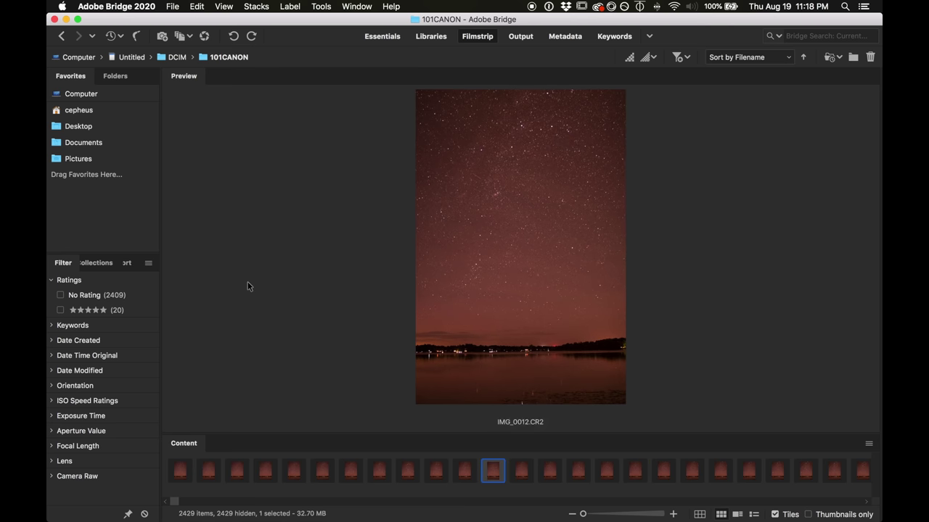
Magnify IMG_0012's meteor streak at 200% and compare it with IMG_0013.
left_click(475, 175)
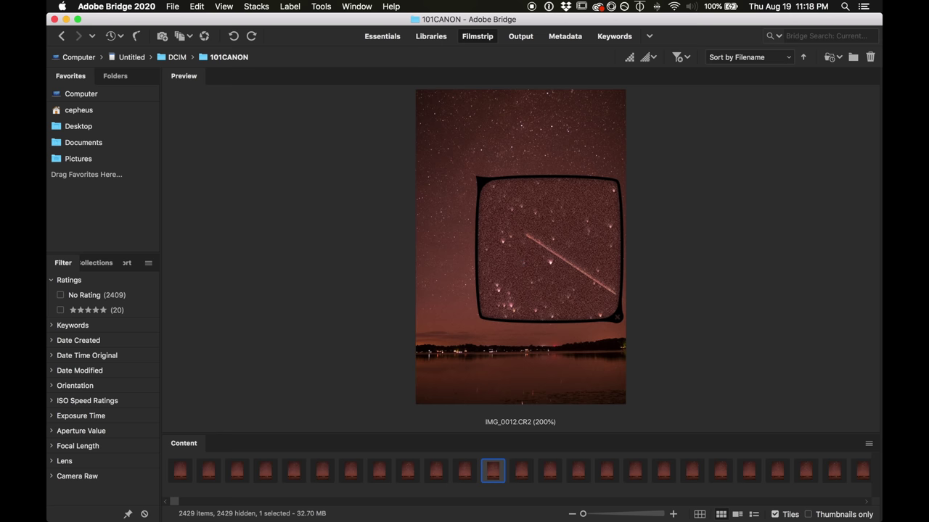
left_click_drag(477, 176, 472, 175)
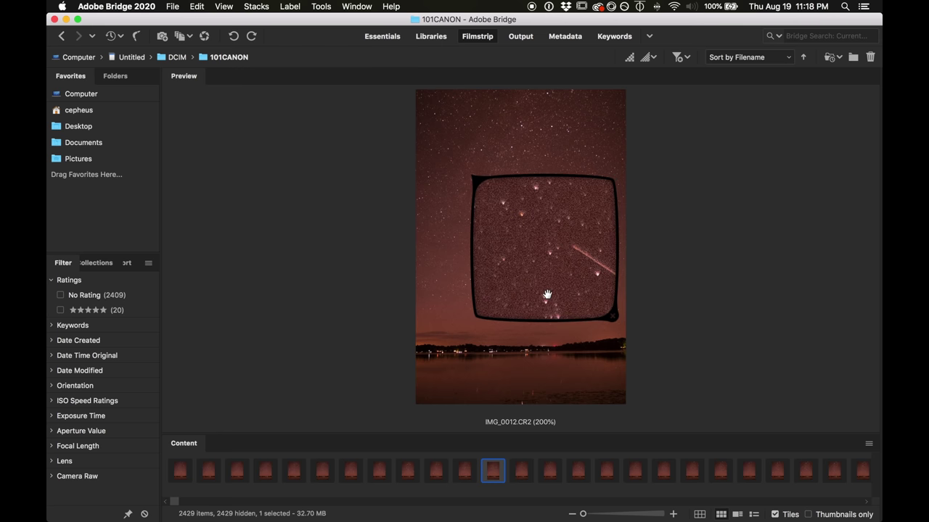
key("Right")
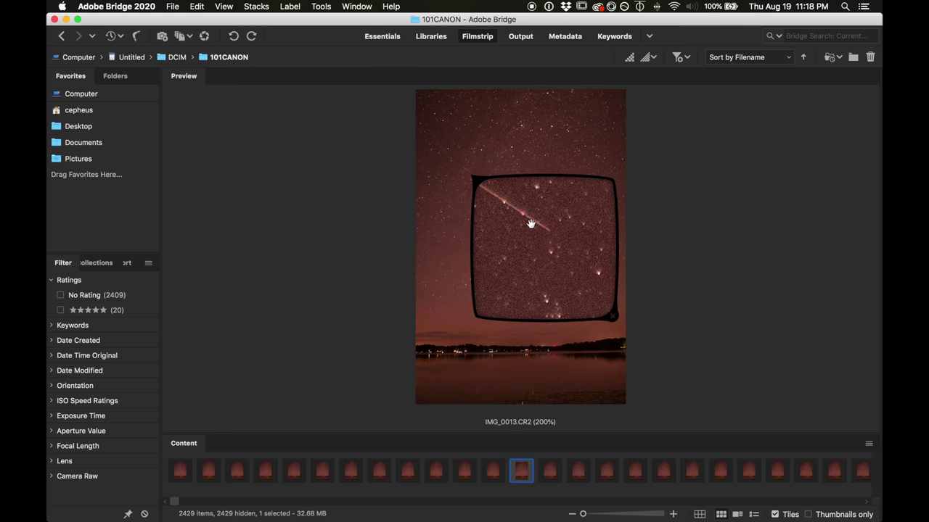
key("Left")
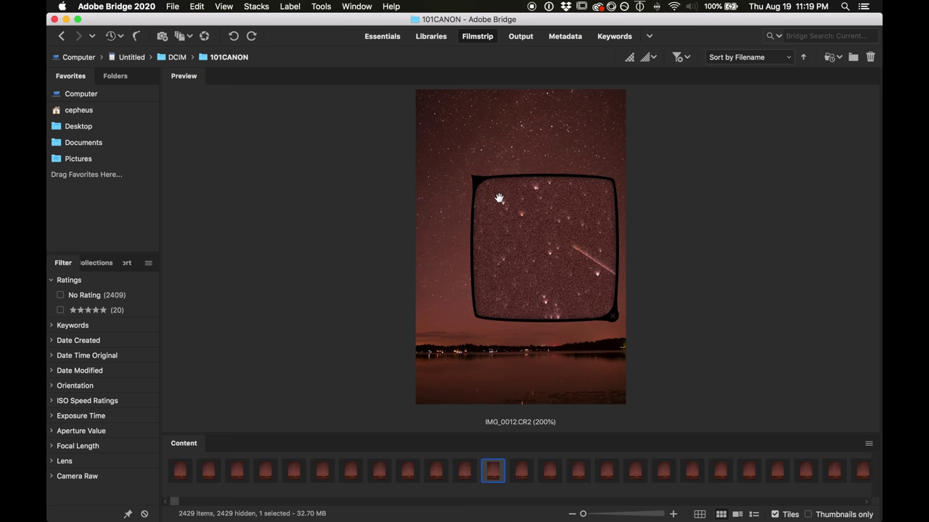
Compare the magnified meteor across frames IMG_0011 to IMG_0014, settling on IMG_0013.
key("Left")
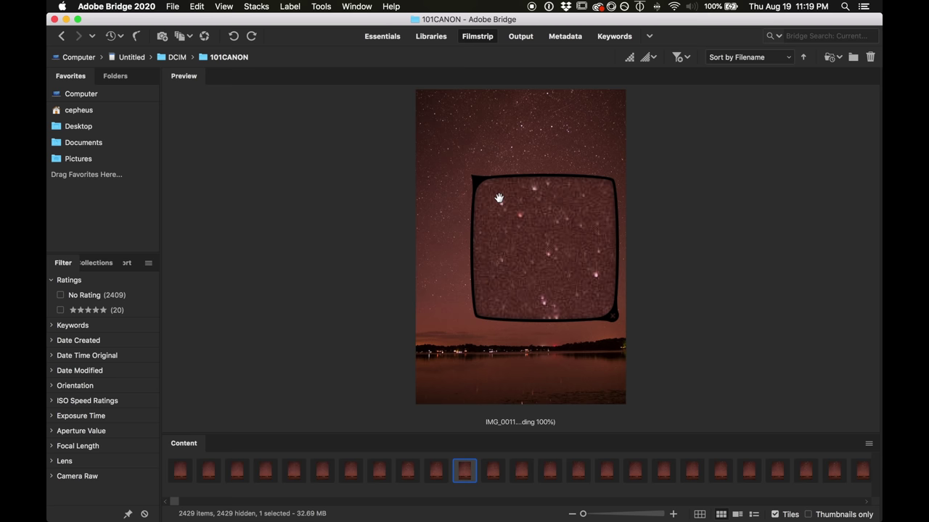
key("Right")
key("Right")
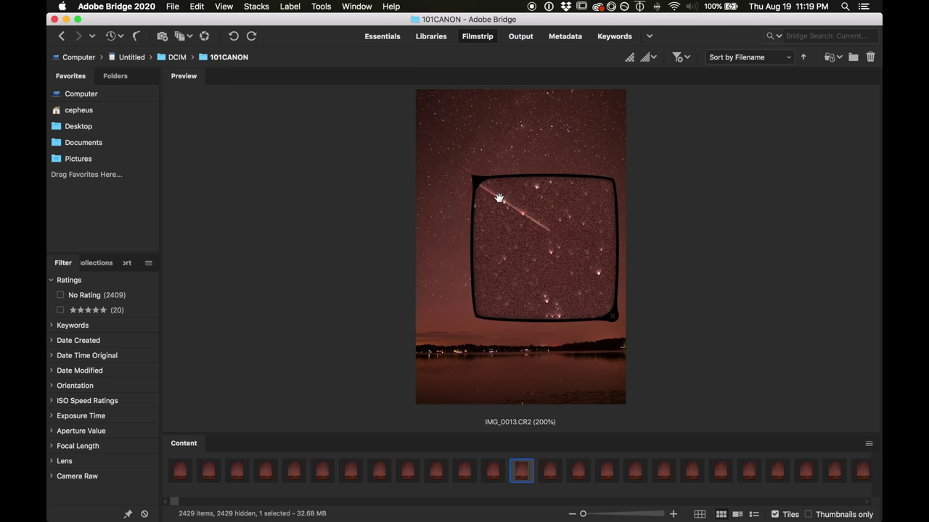
key("Left")
key("Right")
key("Right")
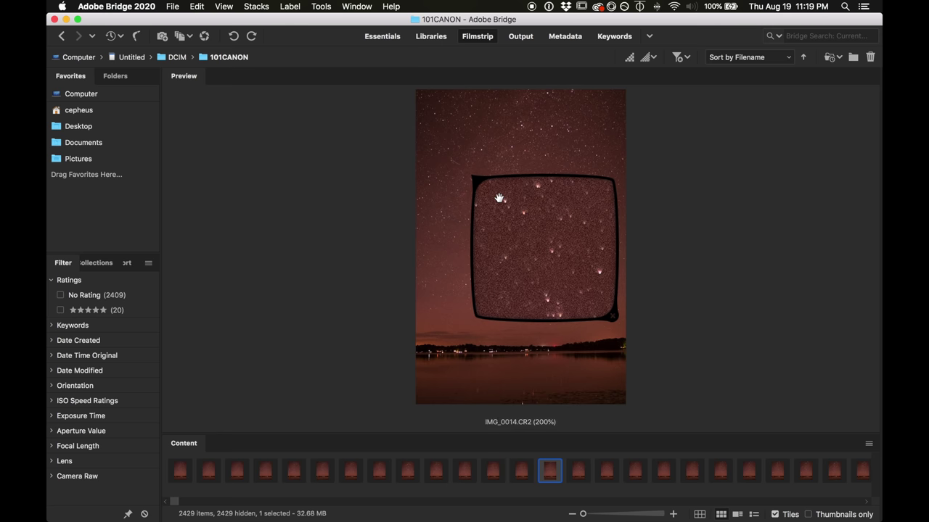
key("Left")
key("Left")
key("Left")
key("Right")
key("Right")
key("Right")
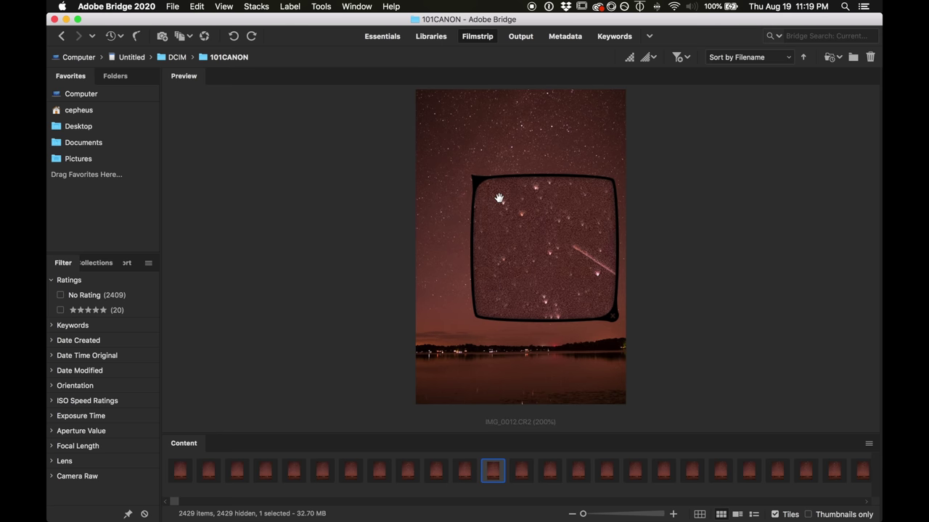
key("Left")
key("Left")
key("Right")
Close the loupe and move ahead to IMG_0026.CR2, checking IMG_0027 along the way.
left_click(612, 317)
key("Right")
key("Right")
key("Right")
key("Right")
key("Right")
key("Right")
key("Right")
key("Right")
key("Right")
key("Right")
key("Right")
key("Left")
key("Right")
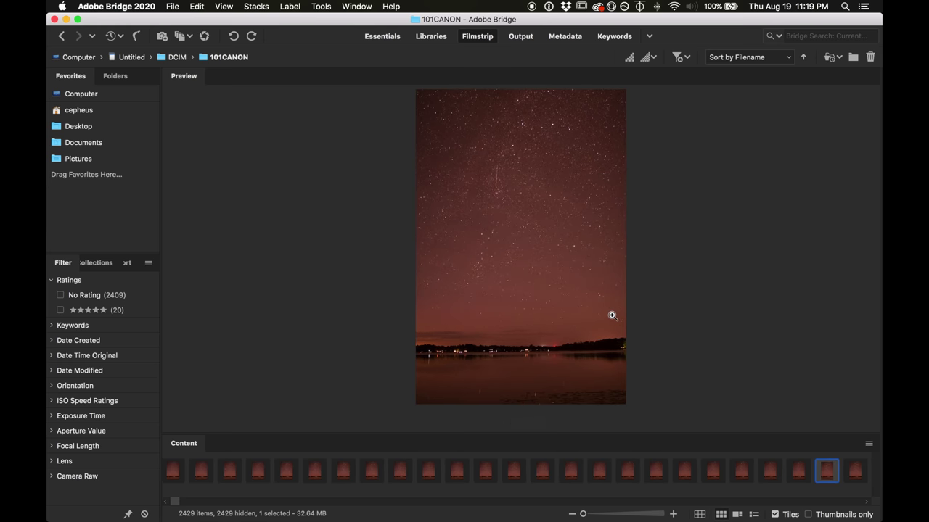
key("Left")
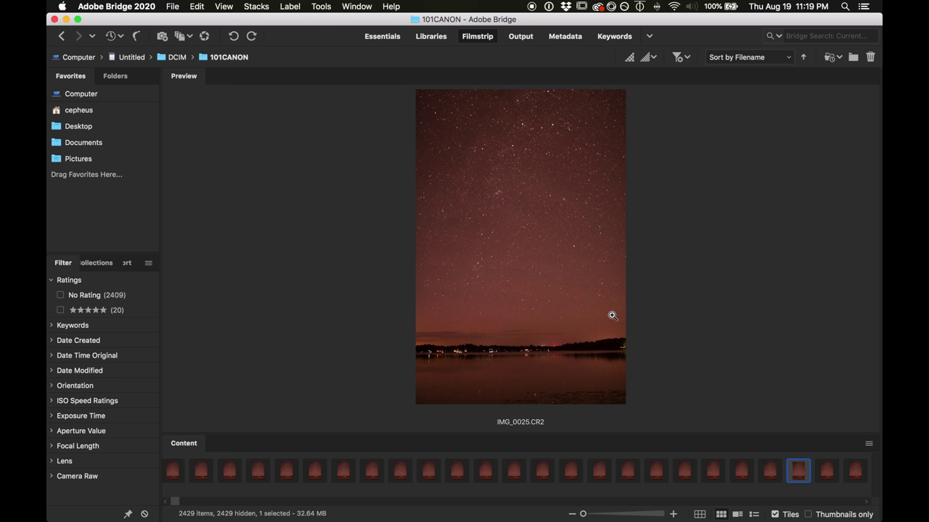
key("Right")
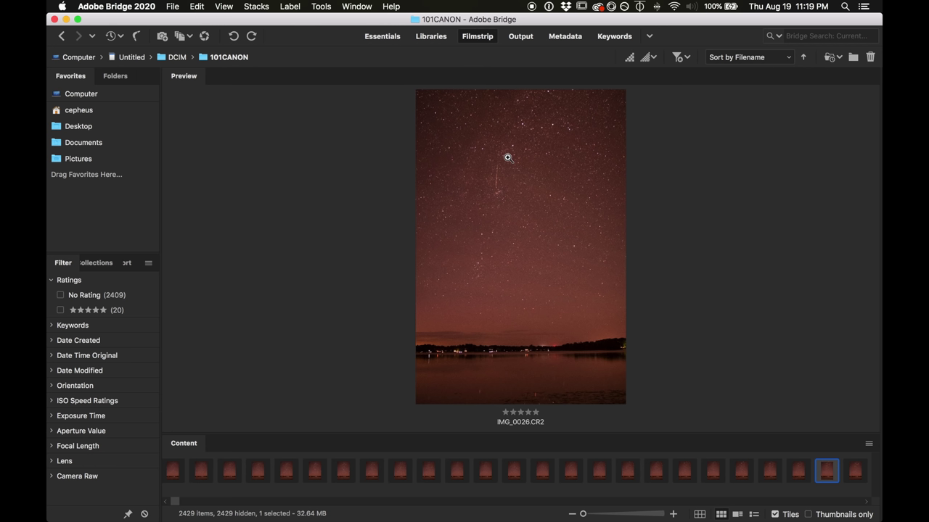
key("Right")
key("Left")
key("Left")
key("Right")
Inspect IMG_0026's vertical meteor trail and nearby stars under the 200% loupe.
left_click(497, 184)
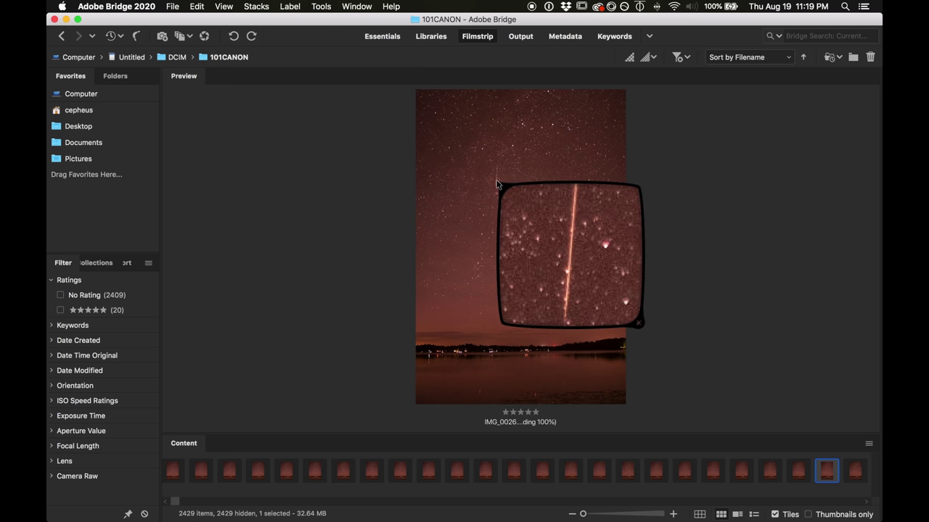
left_click_drag(503, 200, 504, 209)
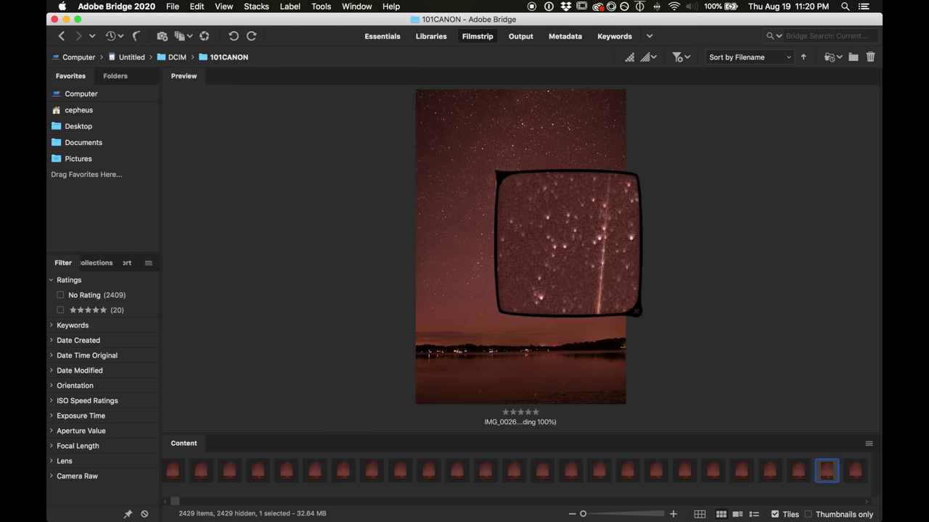
mouse_move(496, 172)
left_mouse_down()
mouse_move(499, 180)
mouse_move(501, 156)
mouse_move(493, 197)
mouse_move(498, 186)
left_mouse_up()
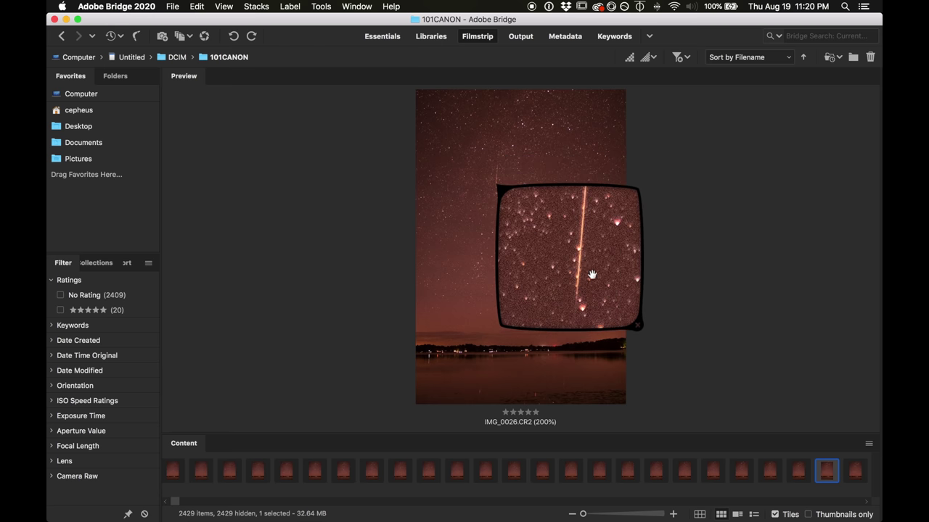
left_click_drag(581, 260, 585, 238)
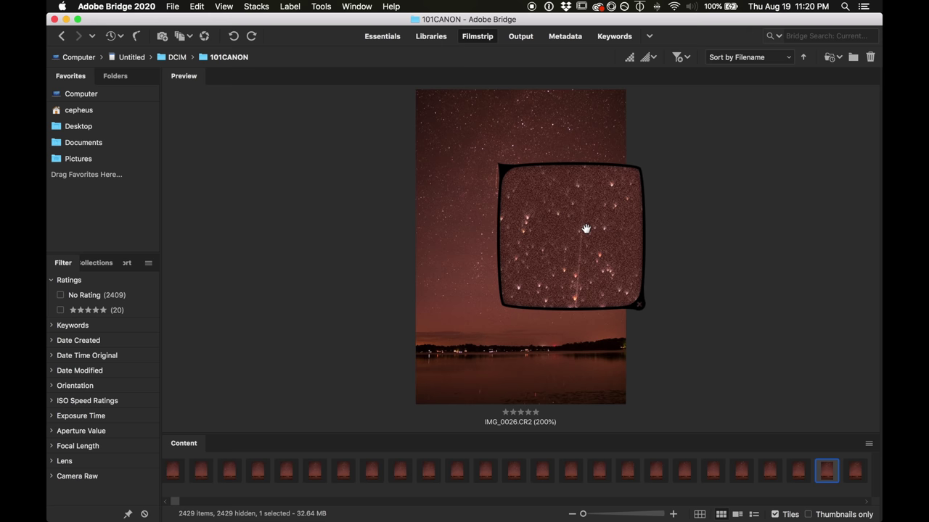
mouse_move(599, 220)
left_mouse_down()
mouse_move(599, 243)
mouse_move(598, 229)
left_mouse_up()
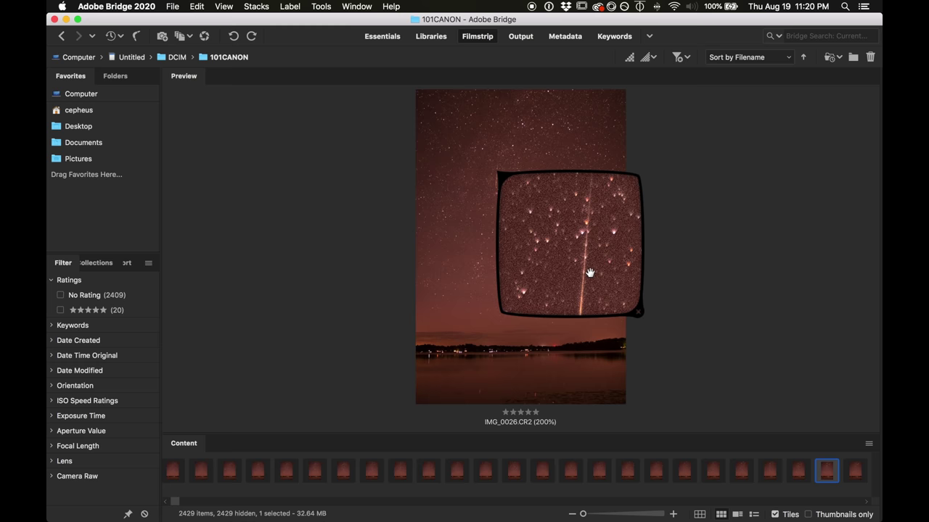
mouse_move(590, 273)
left_mouse_down()
mouse_move(590, 251)
mouse_move(581, 279)
left_mouse_up()
Close the loupe and give IMG_0026 a five-star rating.
left_click(551, 290)
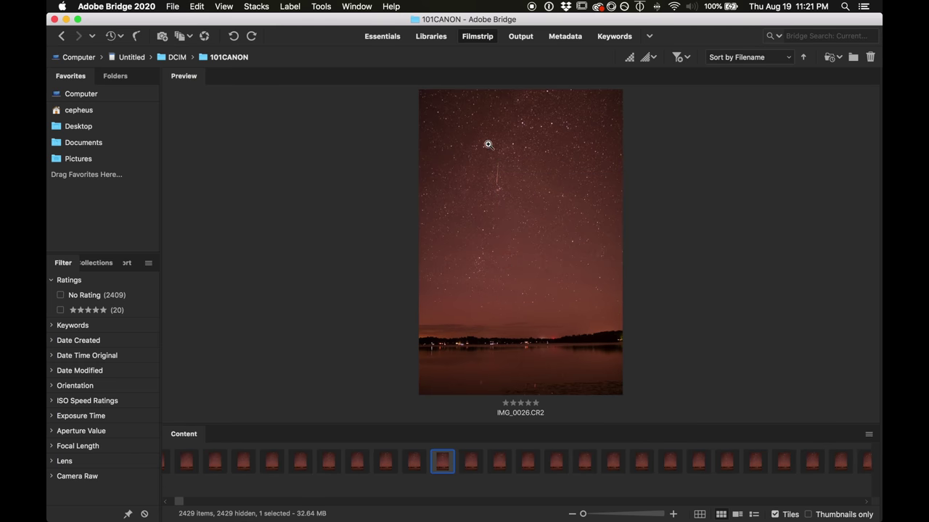
right_click(509, 220)
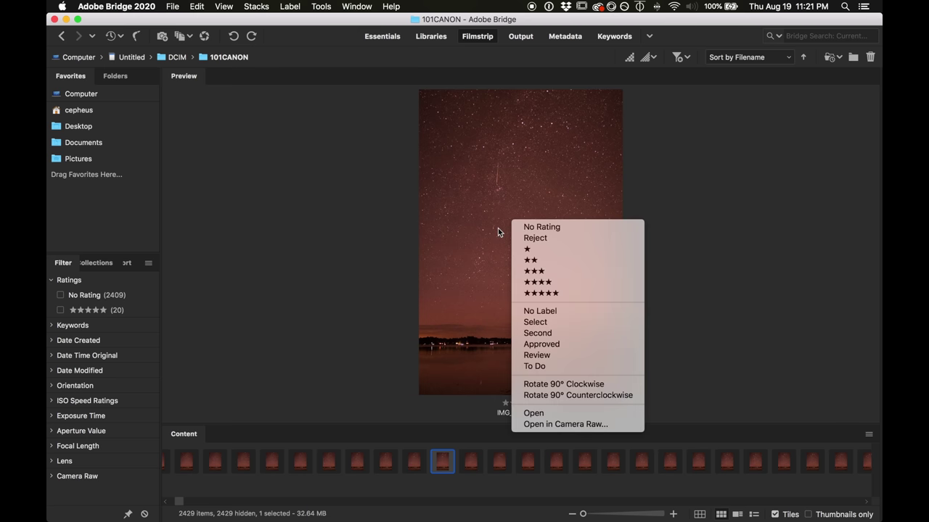
left_click(543, 293)
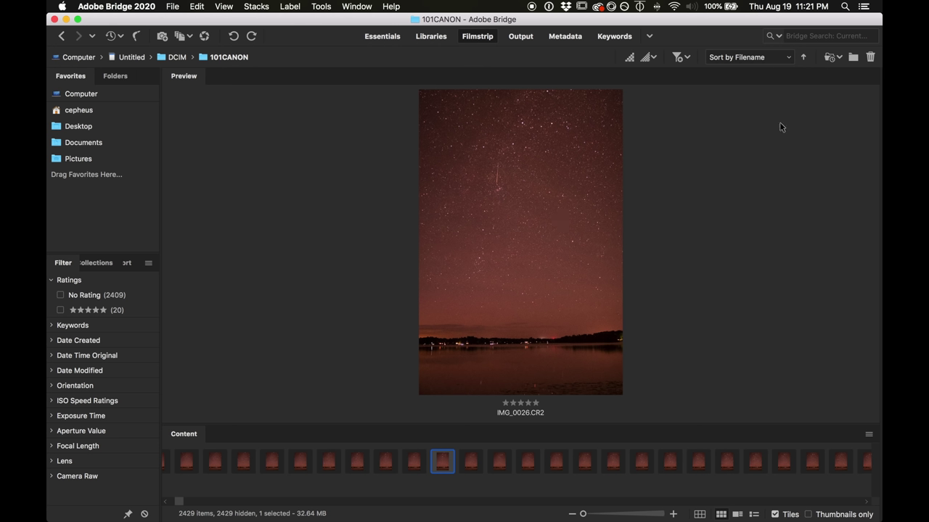
Advance from IMG_0027 through the following frames to IMG_0125.CR2.
left_click(470, 466)
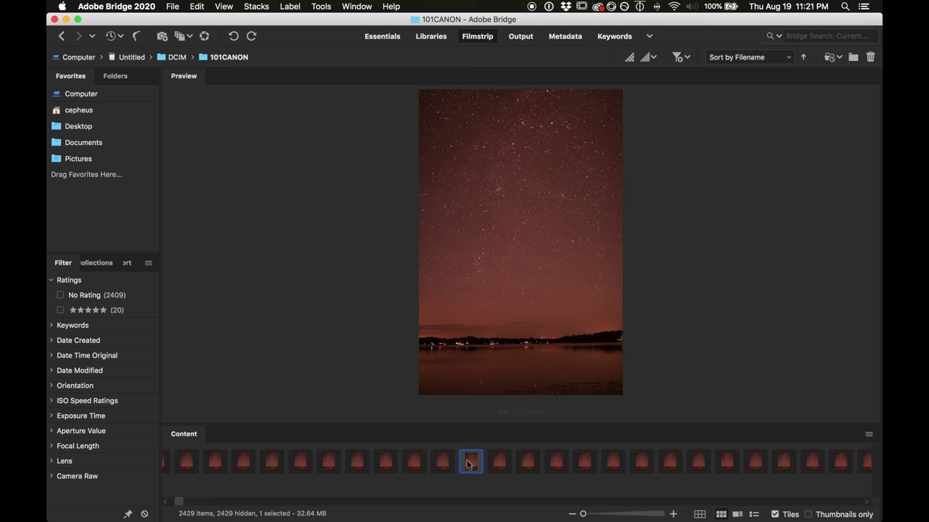
key("Right")
key("Right")
key("Right")
key("Right")
key("Right")
key("Right")
key("Right")
key("Right")
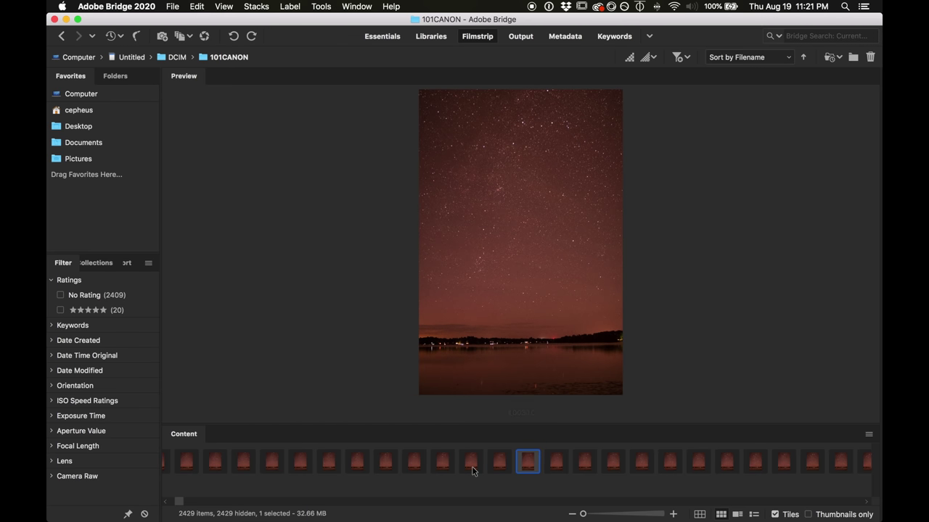
key("Right")
key("Right")
key("Right")
key("Right")
key("Right")
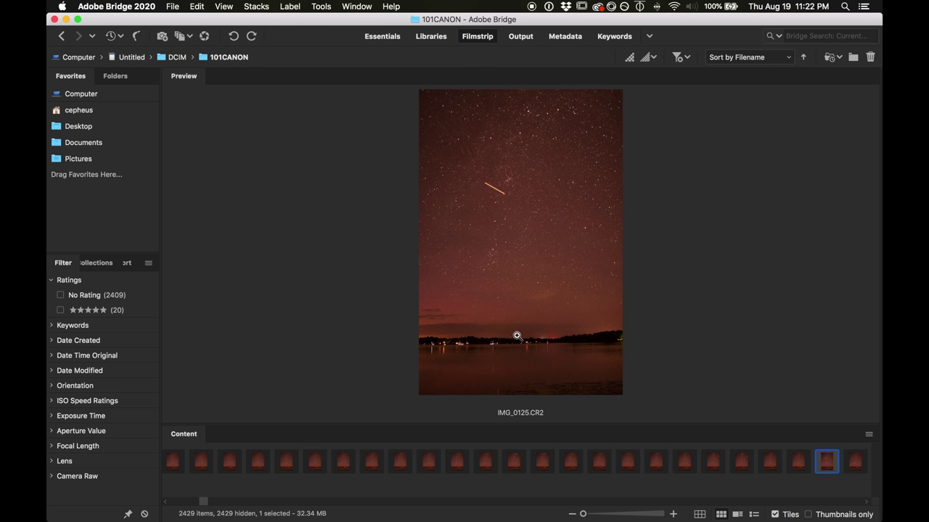
Inspect IMG_0125's diagonal meteor at 200%, then advance to IMG_0309.
left_click(492, 187)
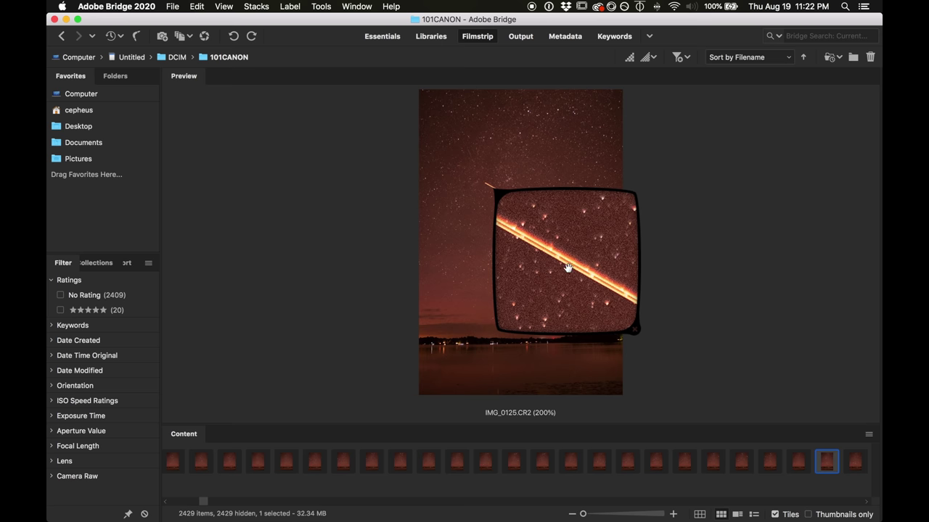
left_click(634, 330)
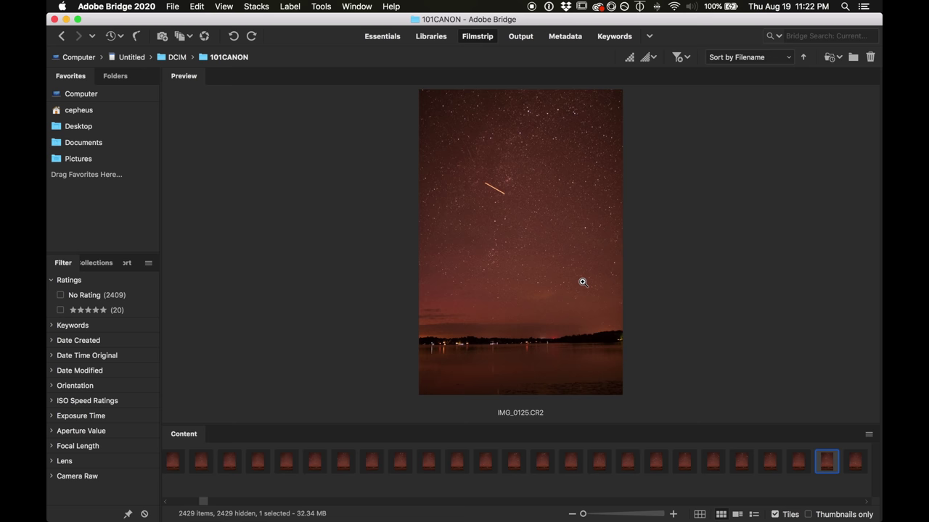
key("Right")
key("Right")
key("Right")
key("Right")
key("Right")
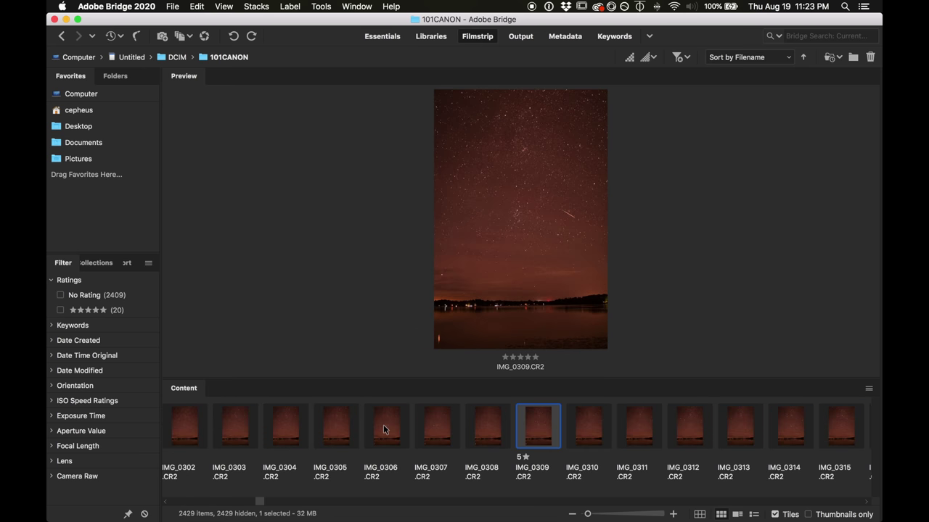
Pan the 200% loupe along IMG_0309's meteor streak and nearby stars.
left_click(572, 216)
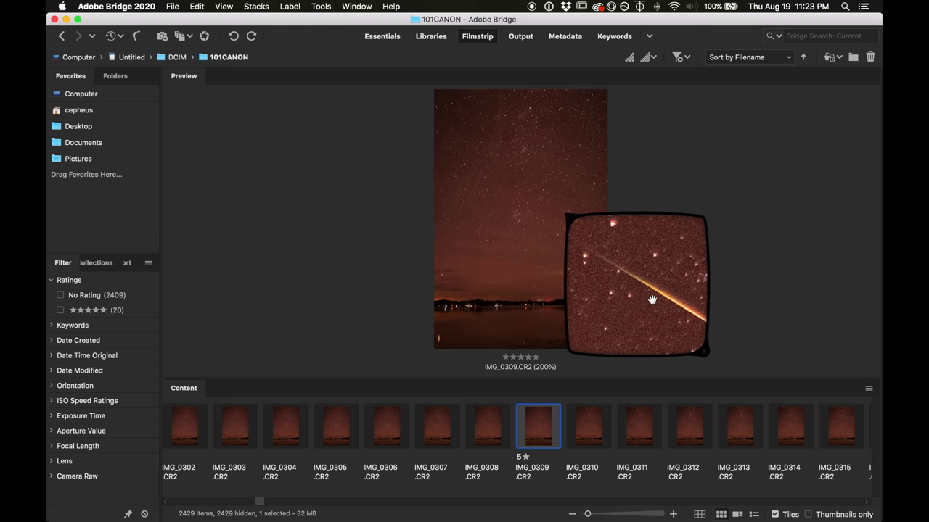
left_click_drag(656, 303, 651, 301)
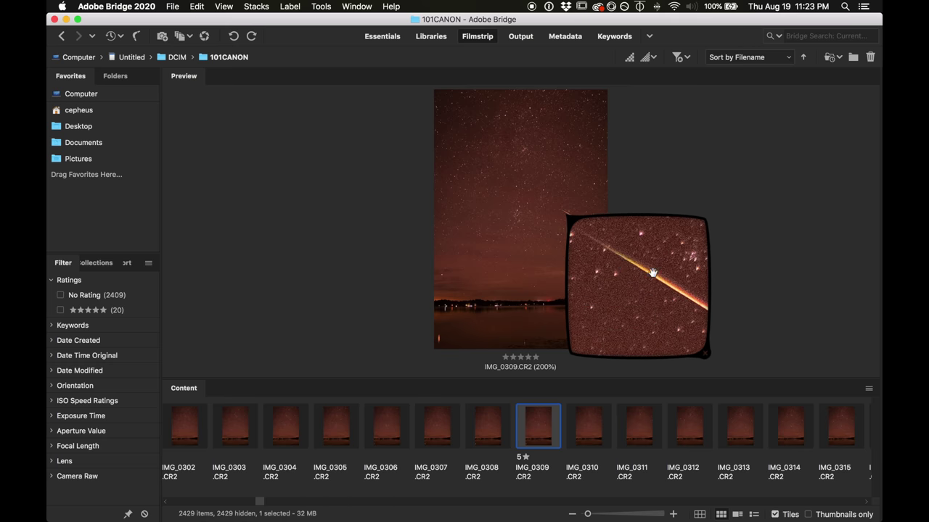
mouse_move(688, 293)
left_mouse_down()
mouse_move(636, 305)
mouse_move(603, 287)
mouse_move(695, 329)
left_mouse_up()
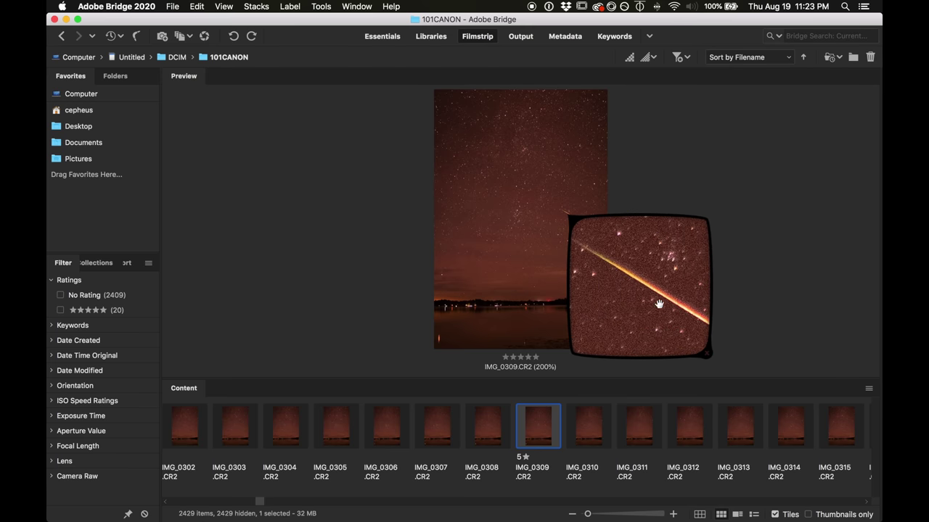
left_click_drag(659, 304, 651, 296)
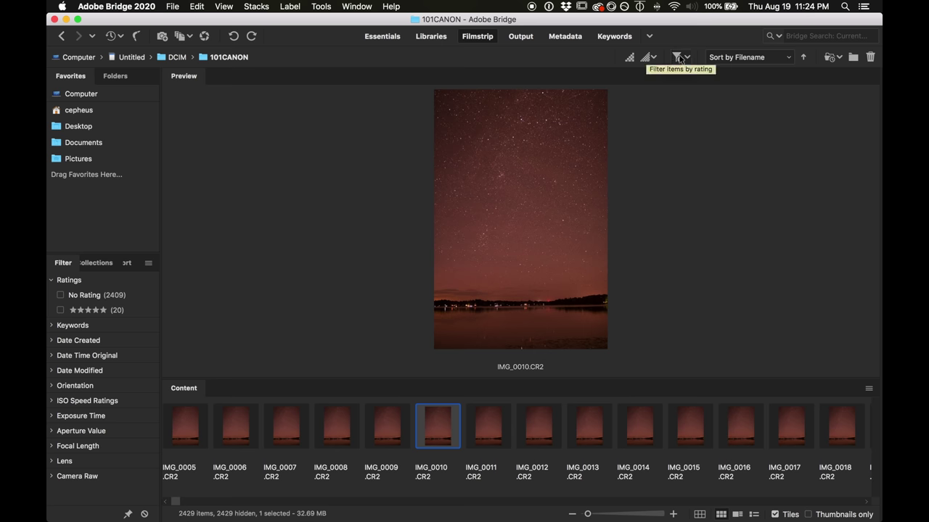
Filter the content by rating to show only the 5-star images.
left_click(684, 61)
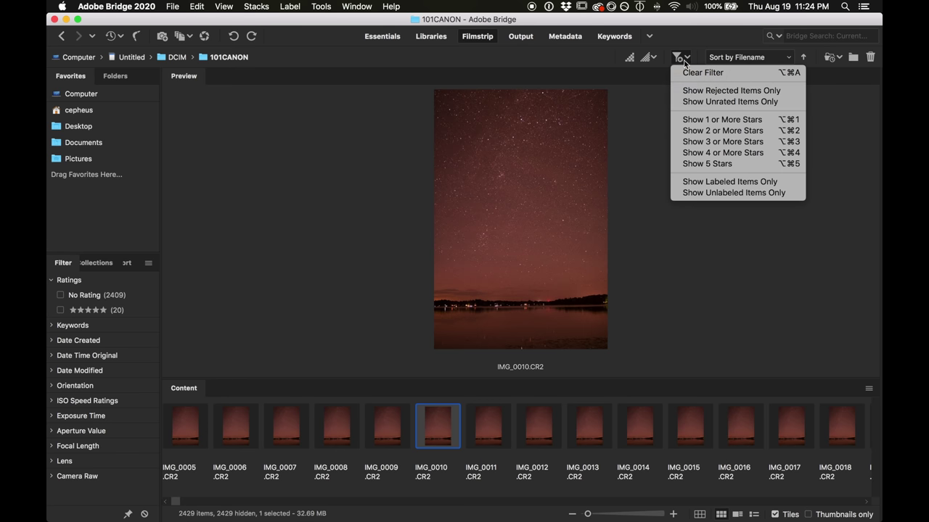
left_click(734, 164)
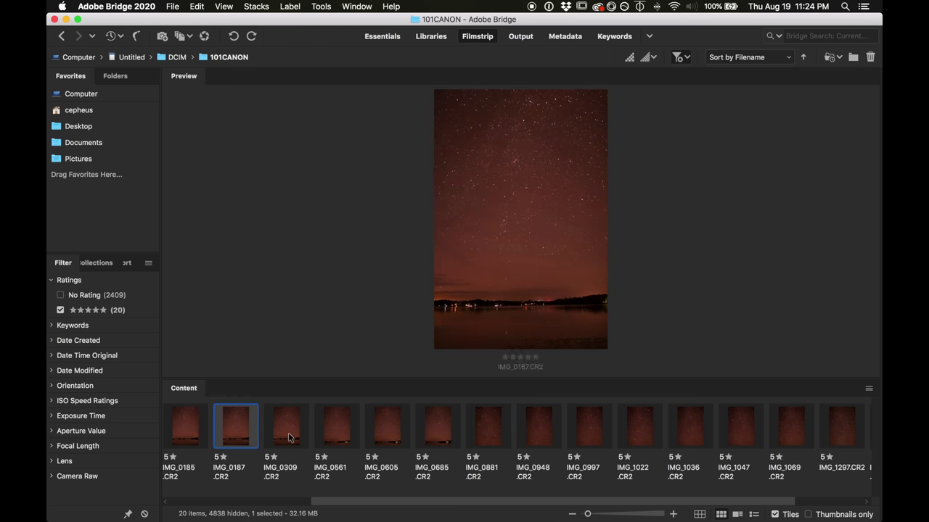
Move to IMG_0561 and examine its meteor streak under the loupe.
key("Right")
key("Right")
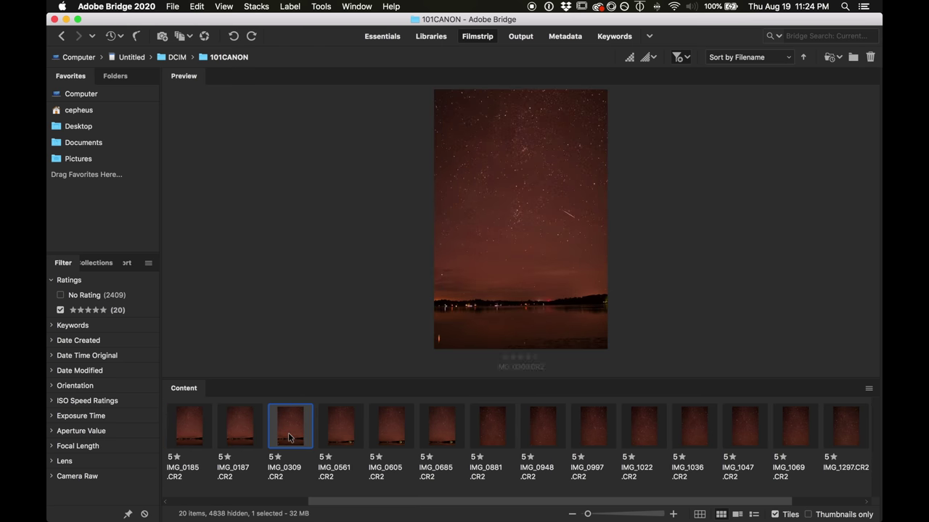
key("Right")
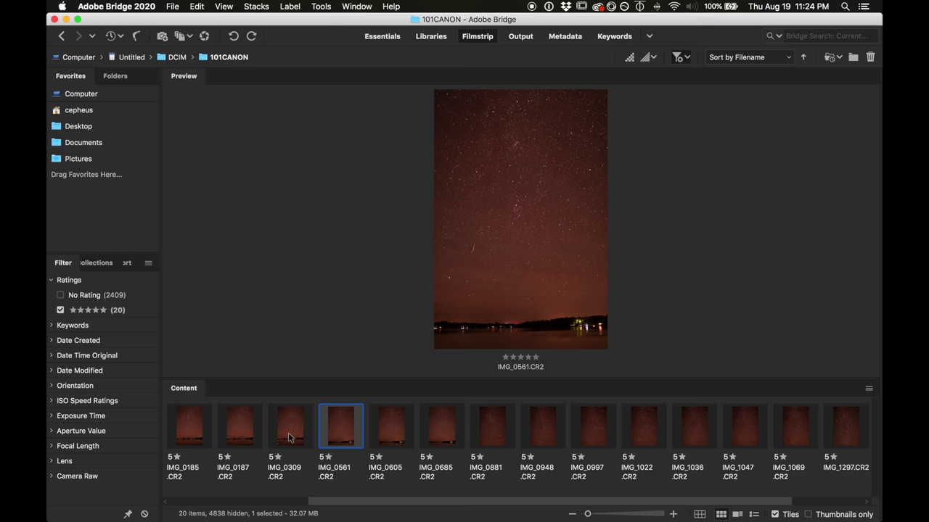
left_click(478, 248)
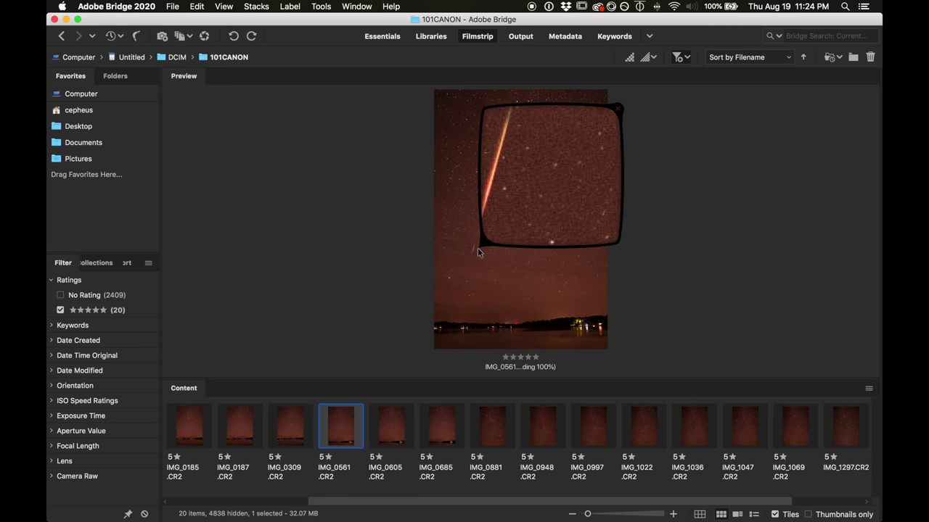
left_click_drag(478, 248, 474, 240)
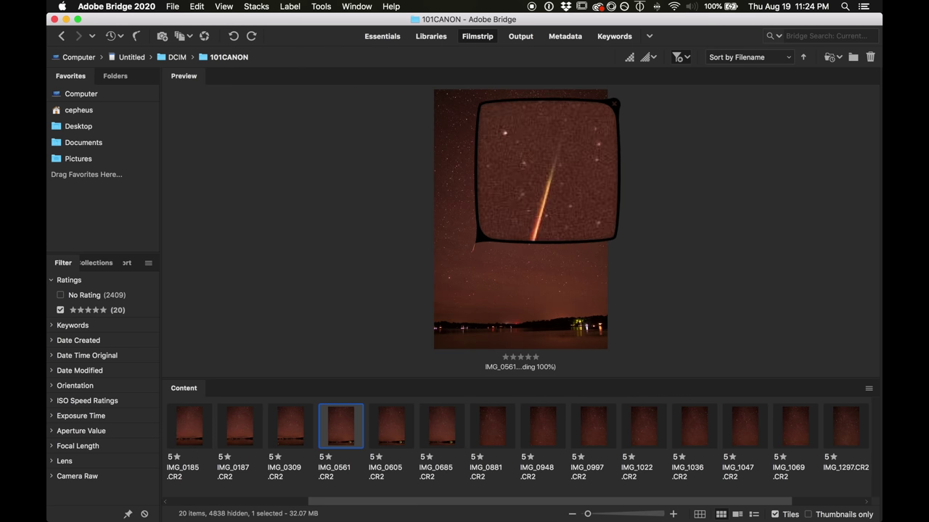
Centre IMG_0605's meteor streak in the loupe, then switch to Photoshop.
left_click(389, 420)
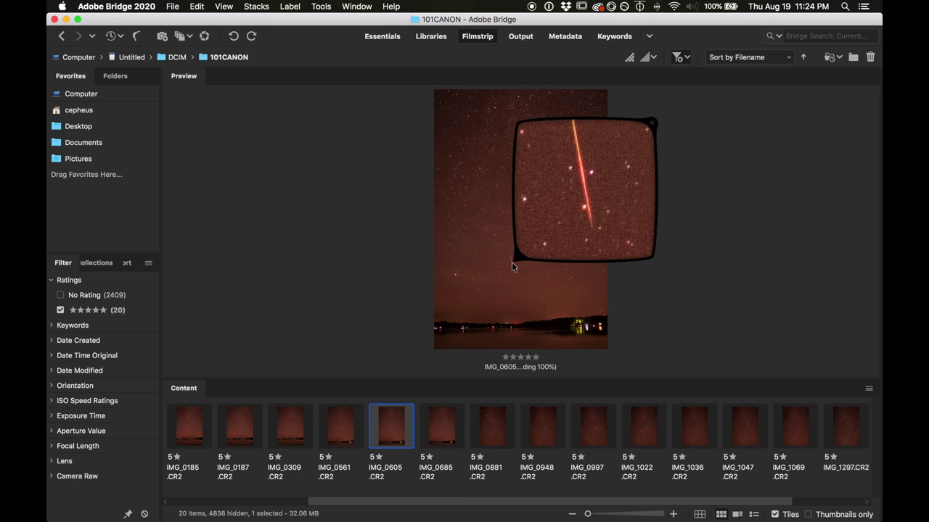
left_click_drag(511, 261, 511, 258)
left_click_drag(577, 216, 580, 220)
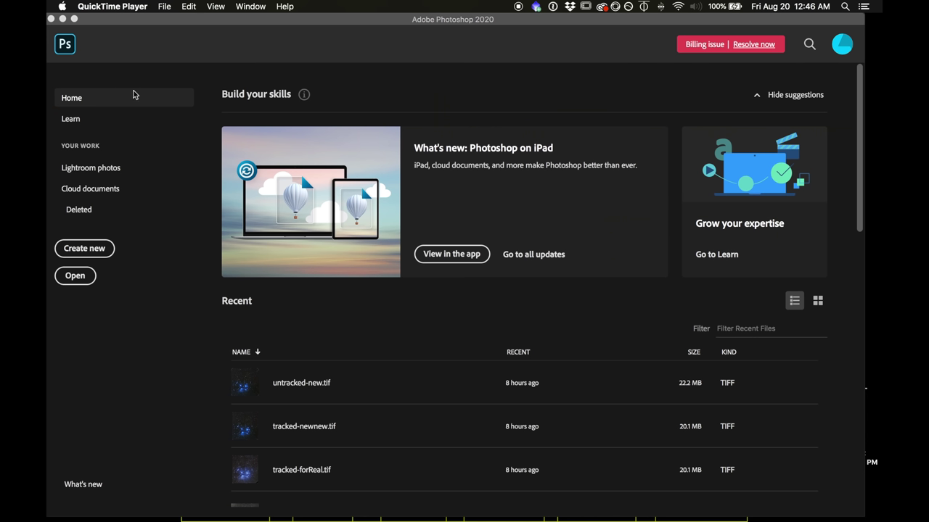
left_click(142, 69)
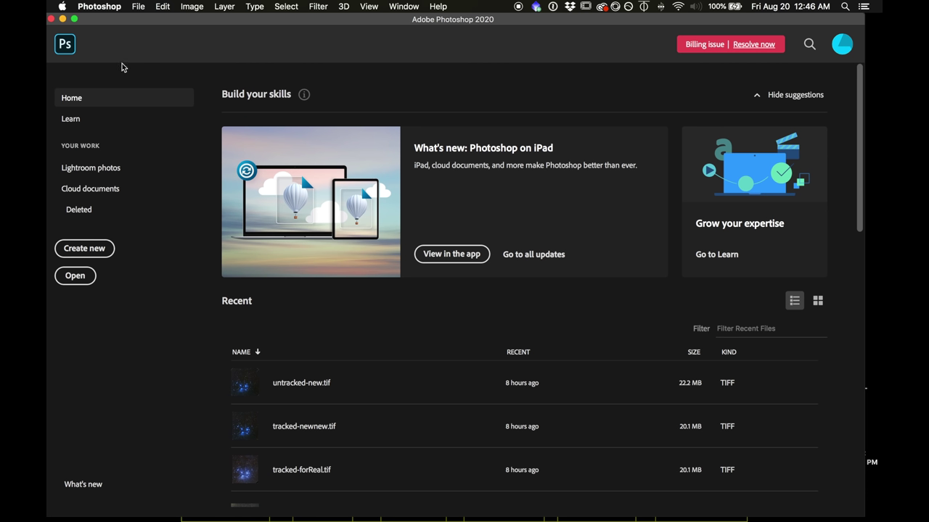
Load all 11 TIFFs from new-new-tiff into one document with Load Files into Stack.
left_click(138, 7)
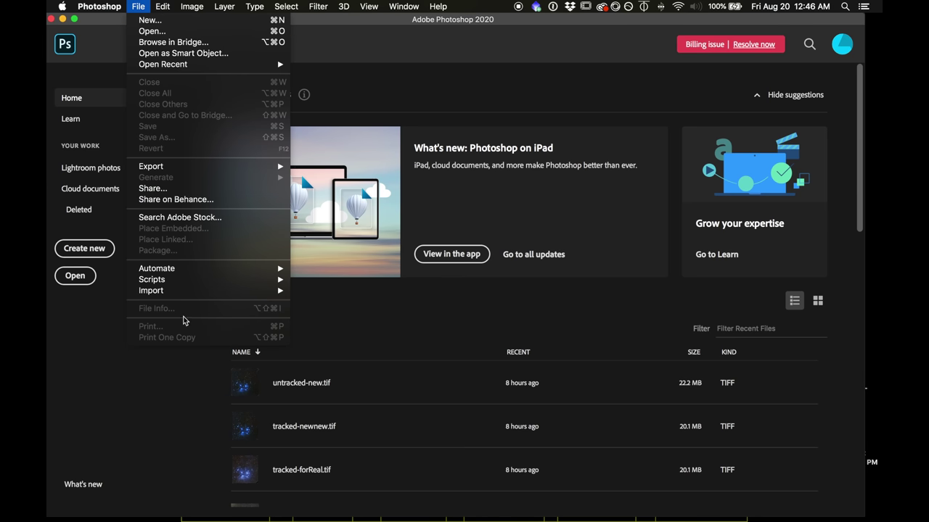
mouse_move(193, 281)
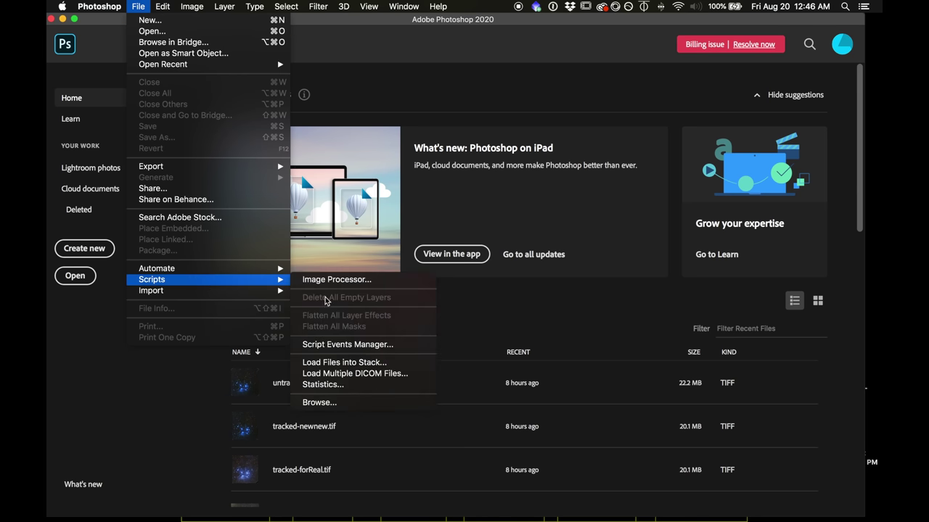
left_click(381, 368)
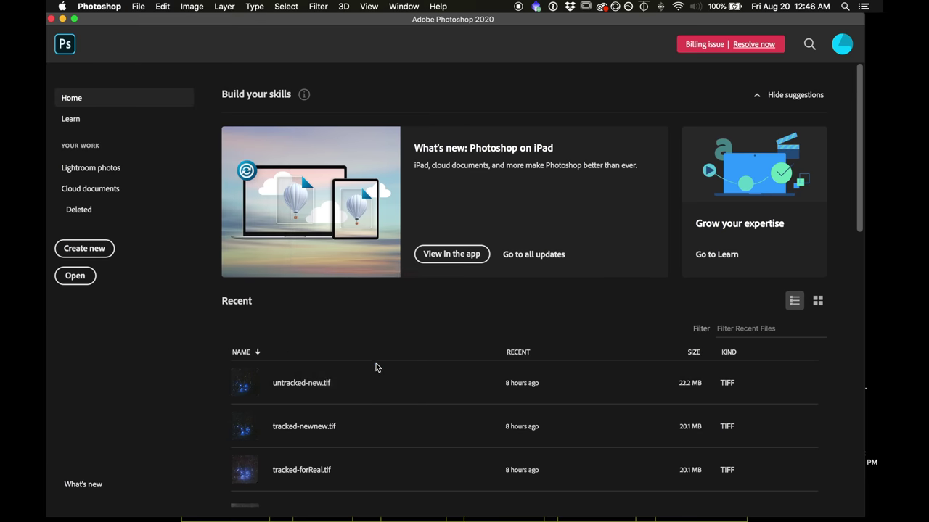
left_click(524, 242)
key("super+a")
key("Return")
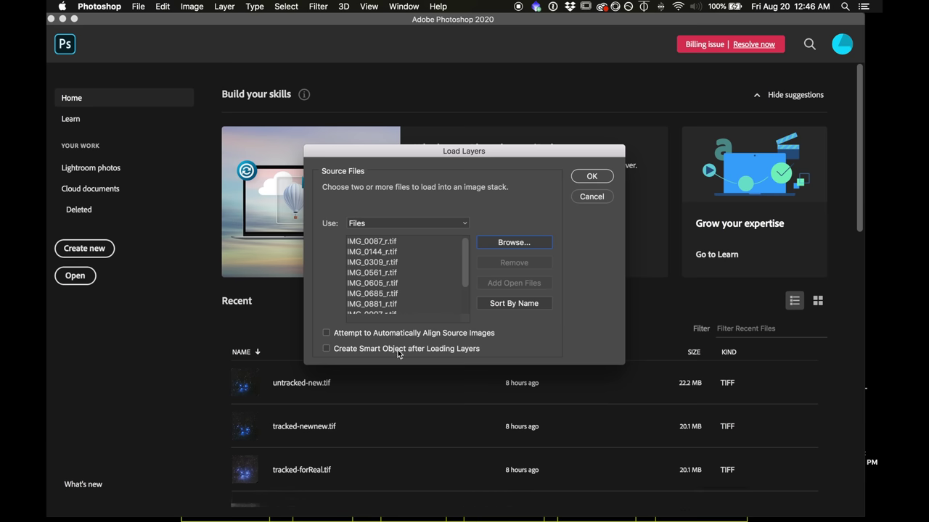
left_click(604, 178)
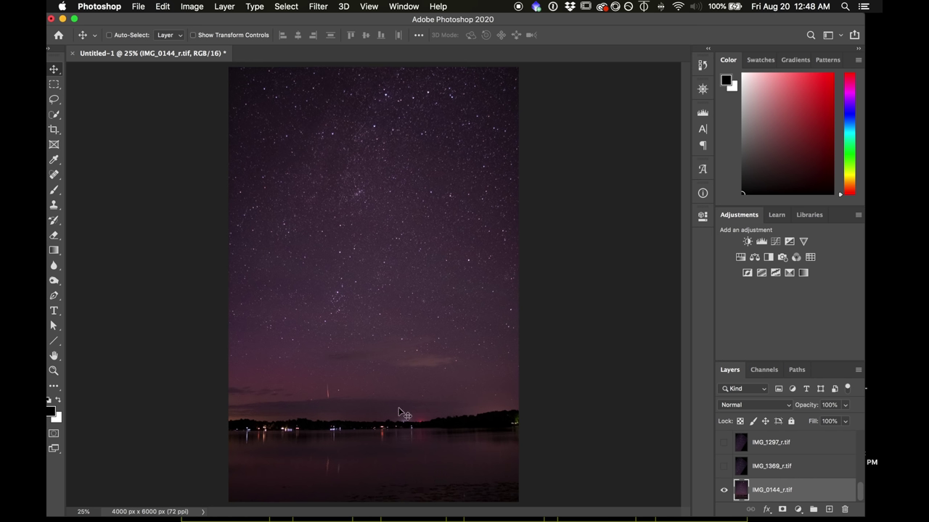
Show the hidden frame layers, select them all, and set their blend mode to Lighten.
left_click(723, 491, "alt")
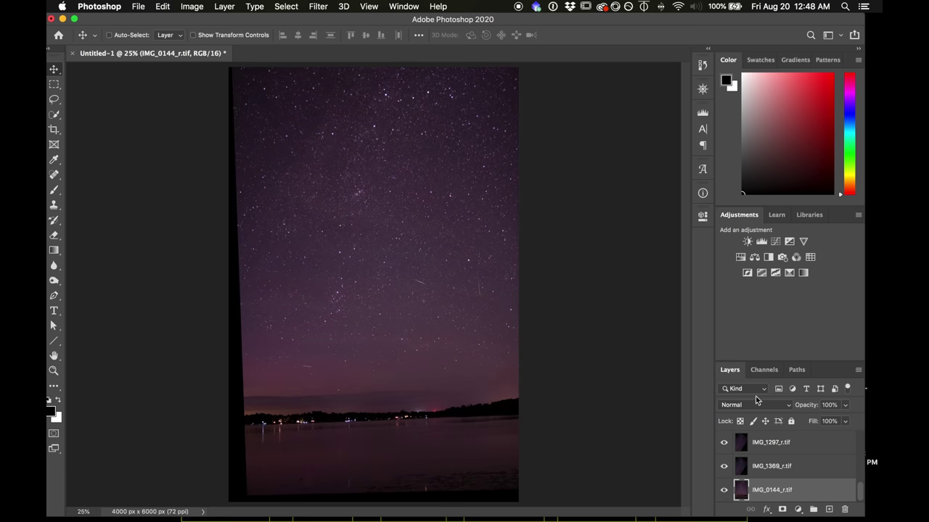
left_click(803, 468)
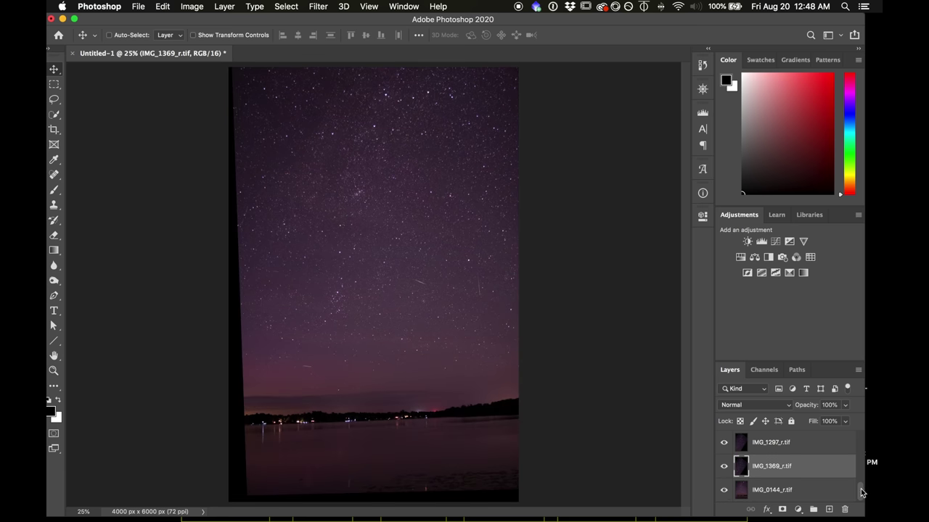
left_click_drag(861, 492, 859, 438)
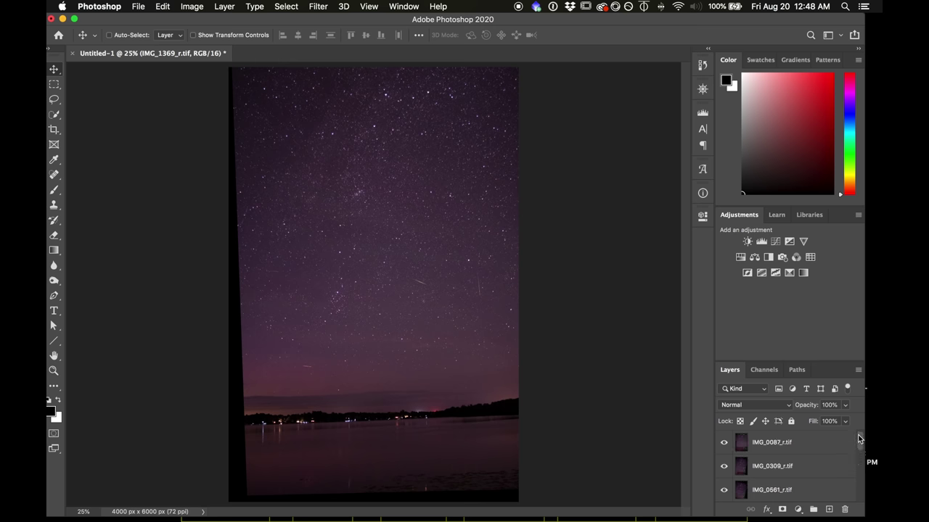
left_click(809, 446, "shift")
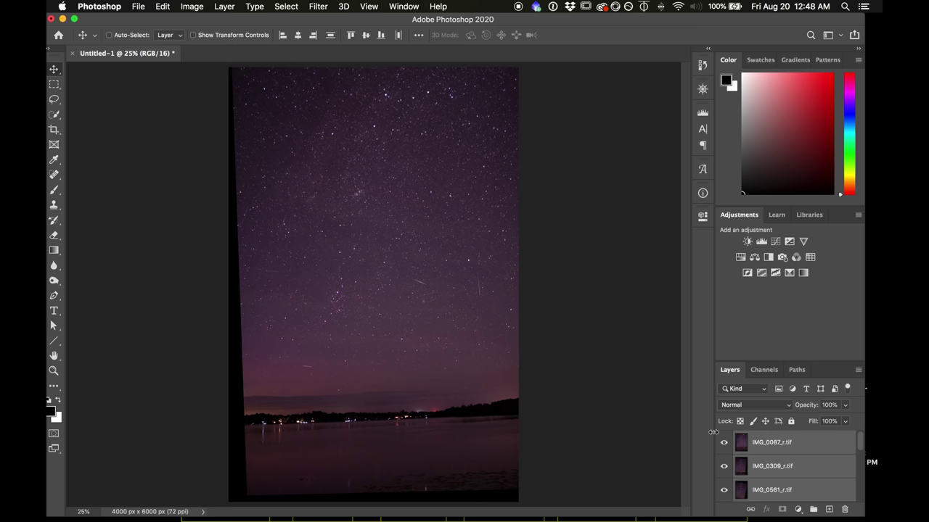
left_click(760, 407)
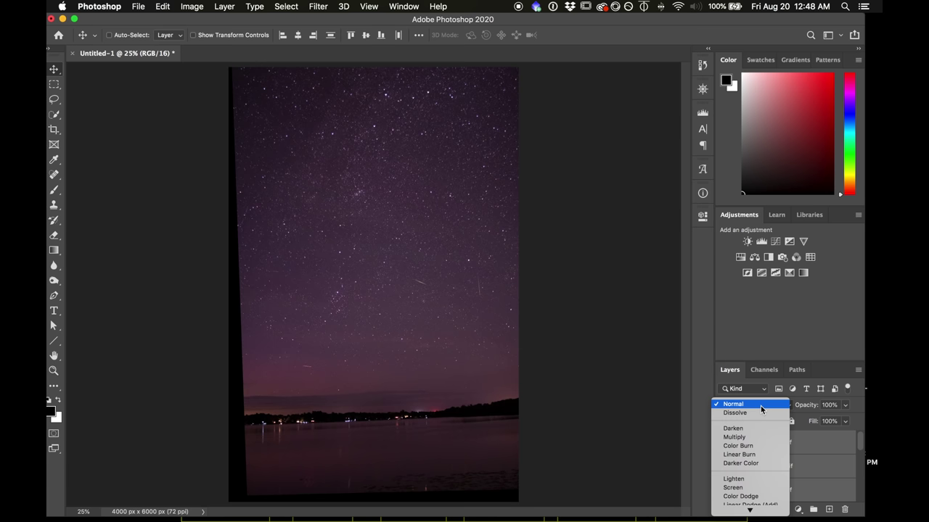
left_click(755, 479)
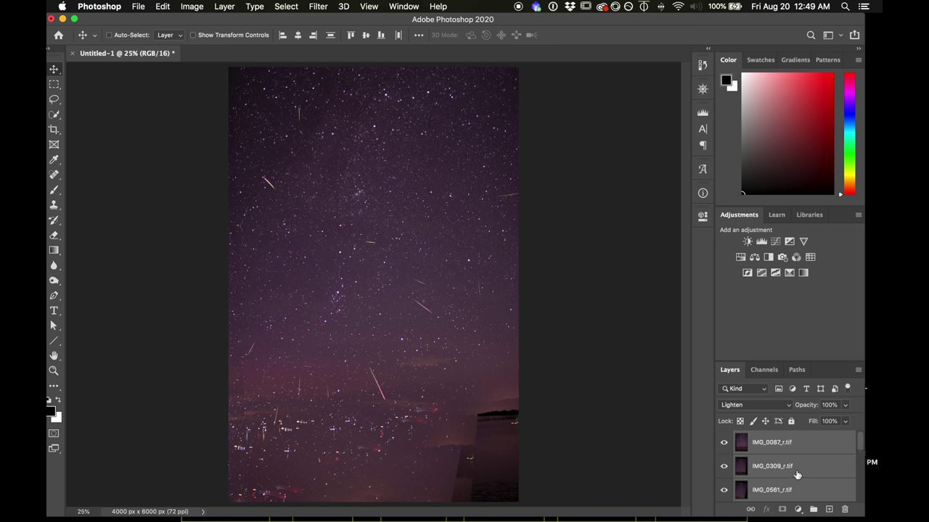
Group the selected Lighten-blended frames, name the group 'meteors', and add a layer mask to it.
key("super")
key("super+g")
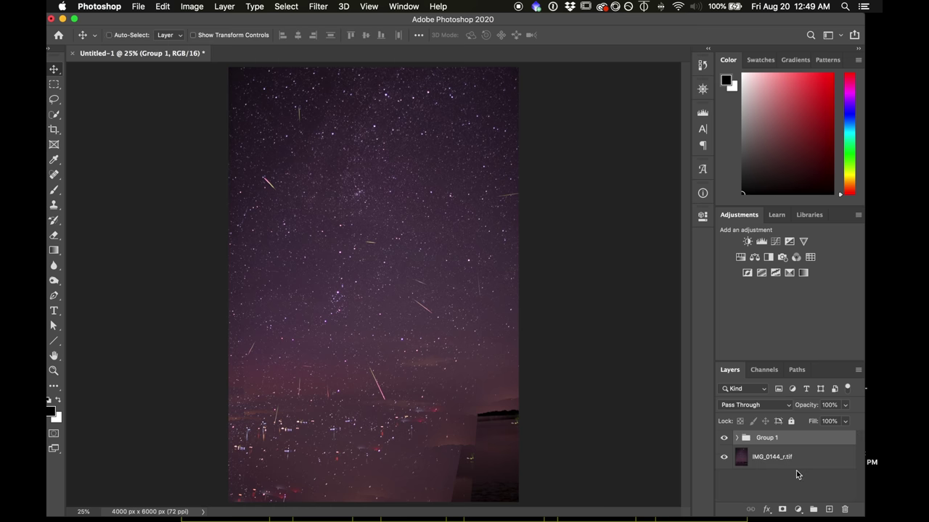
double_click(766, 438)
type("meteors")
key("Return")
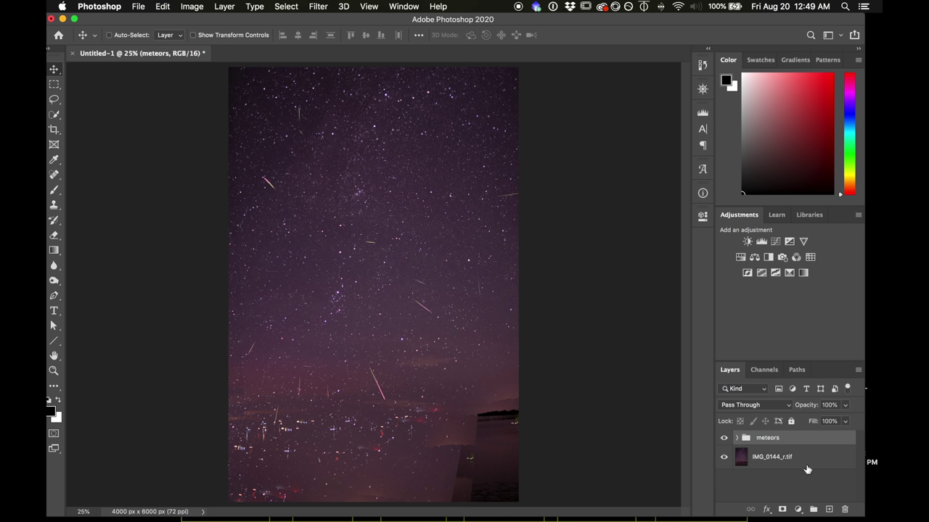
left_click(781, 510)
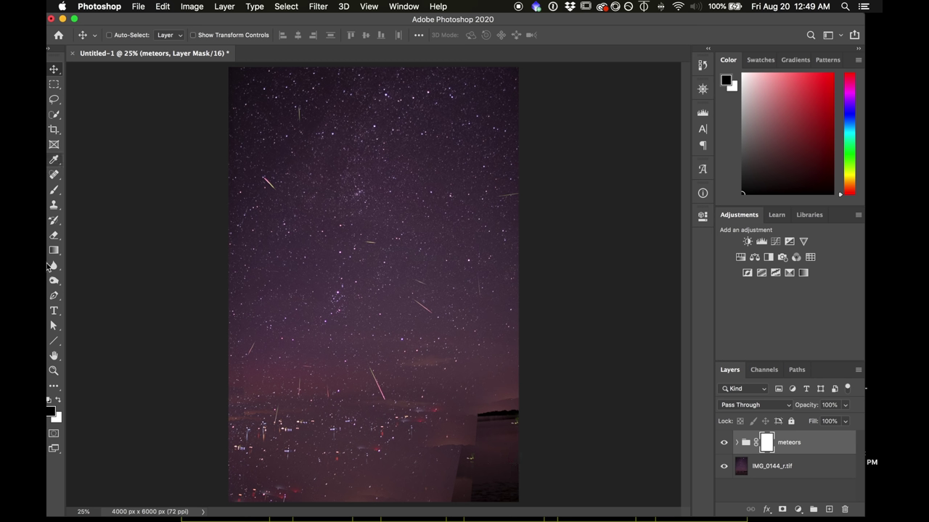
mouse_move(431, 513)
Pick the Brush tool in Dissolve mode at size 20, zoomed in to 100% on the upper sky.
left_click(53, 190)
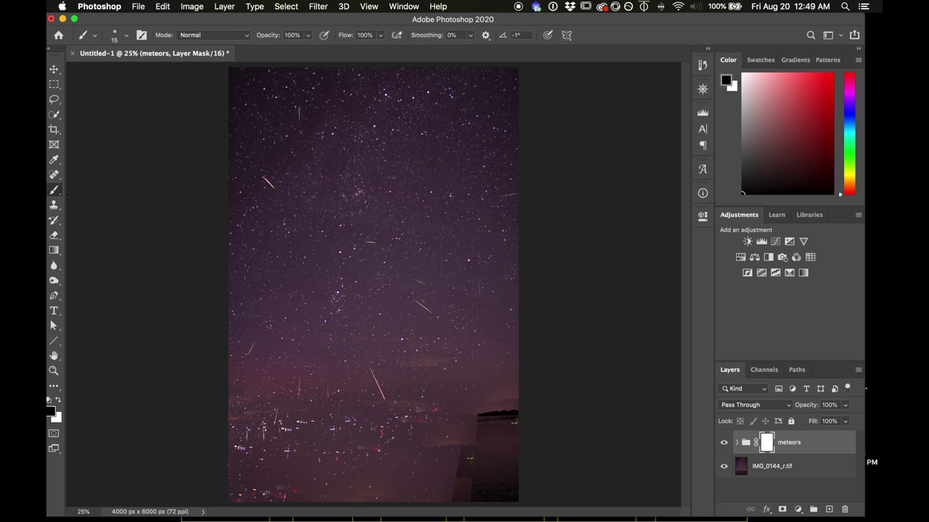
key("super+equal")
key("super+equal")
key("super+equal")
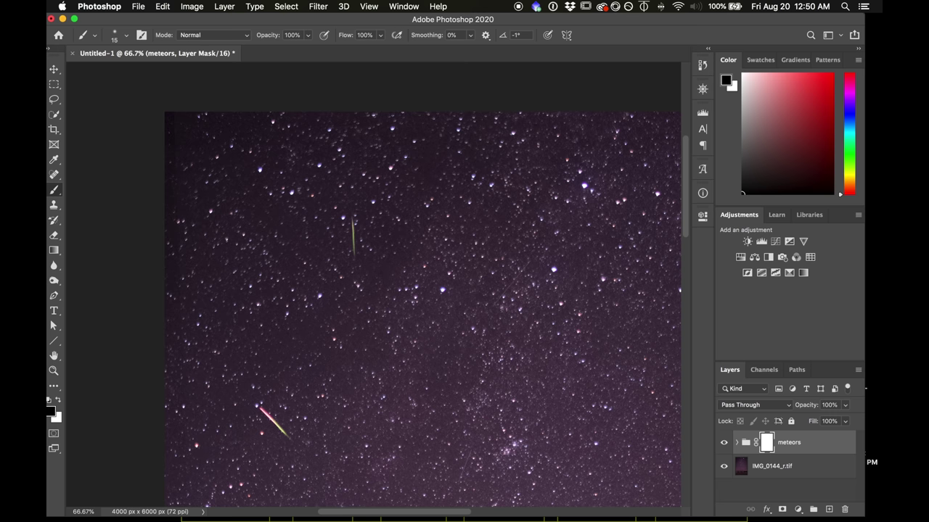
key("shift+equal")
key("super+equal")
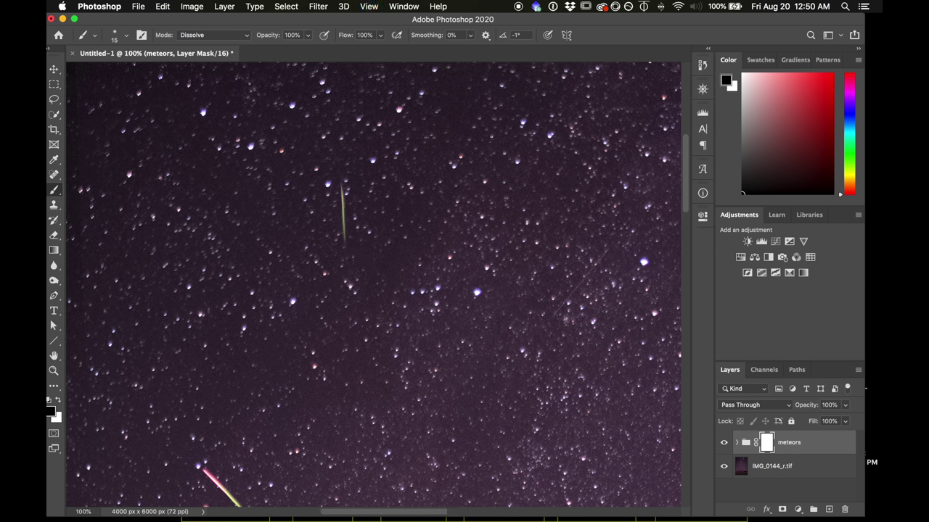
key("bracketright")
Paint black on the mask over the green and pink-yellow meteor streaks with a 25 brush.
left_click(341, 184, "shift")
scroll(296, 420, "down", 10)
scroll(295, 420, "left", 3)
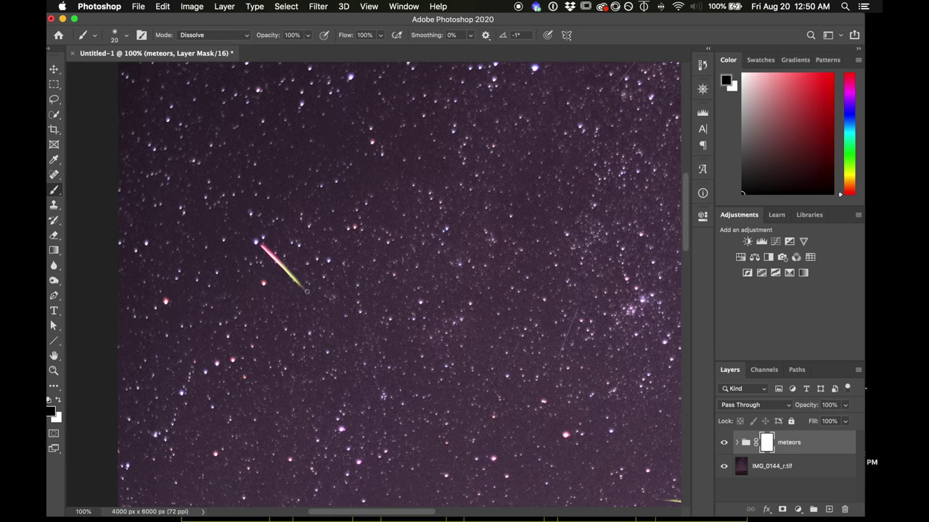
key("bracketright")
key("bracketright")
left_click_drag(302, 286, 261, 244)
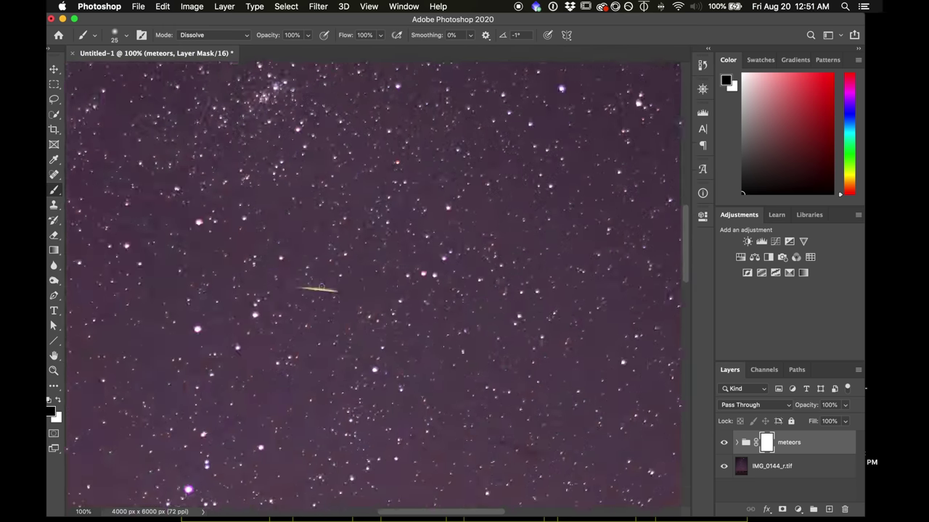
key("super+0")
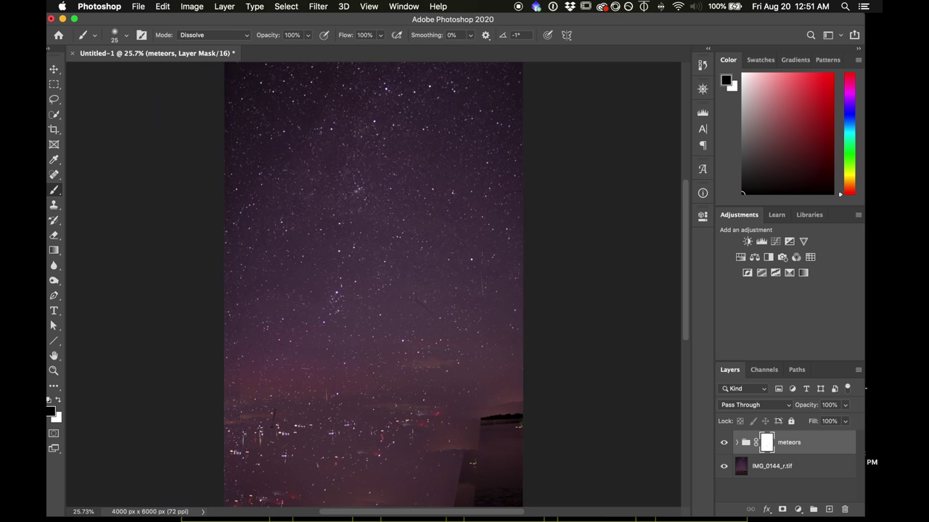
Invert the meteors mask so only the painted streaks show, then toggle the group's visibility to compare.
left_click(766, 443, "alt")
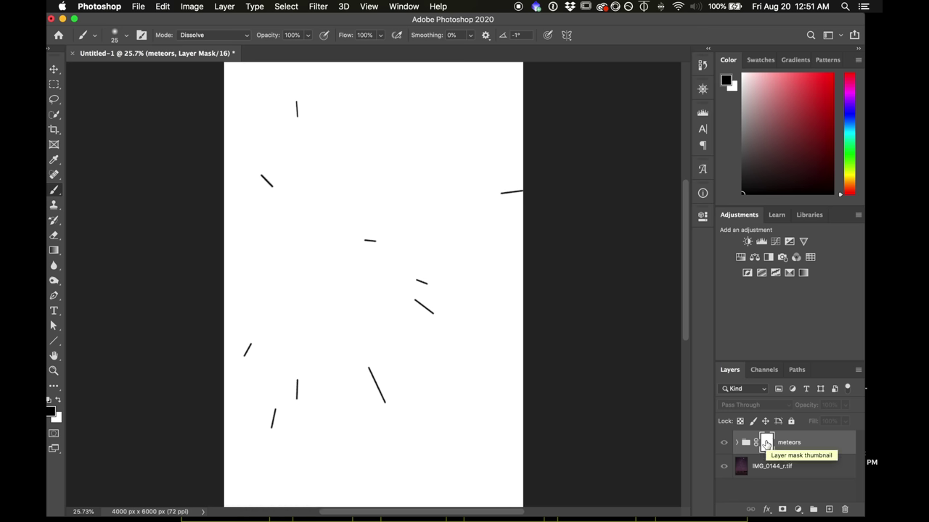
left_click(766, 445, "alt")
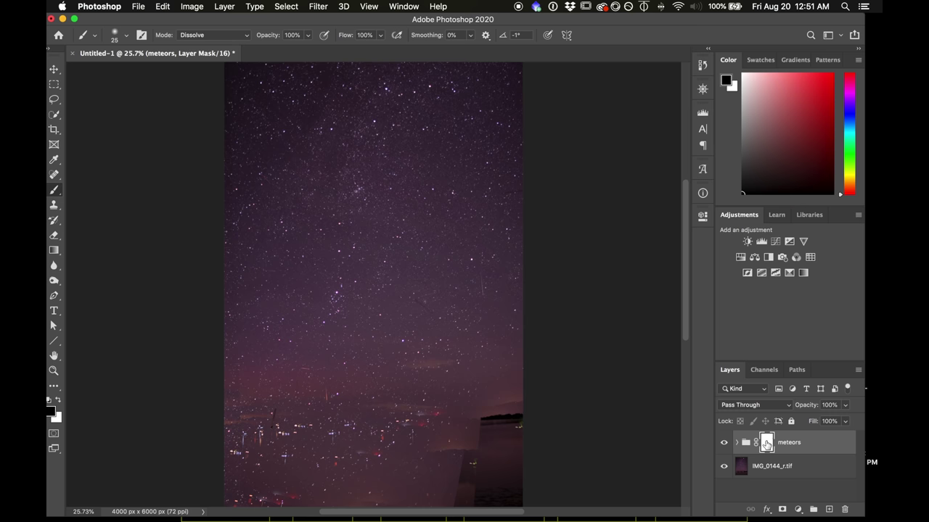
left_click(766, 444, "shift")
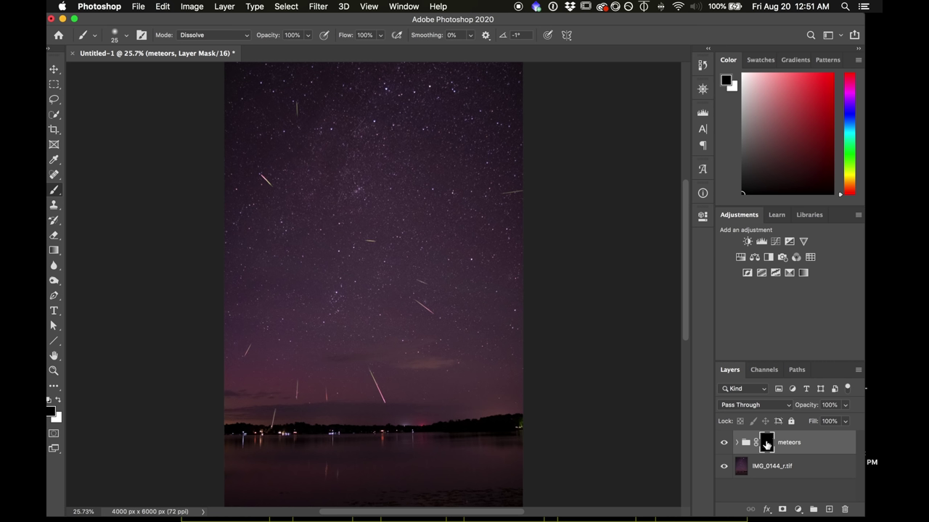
left_click(767, 445, "alt")
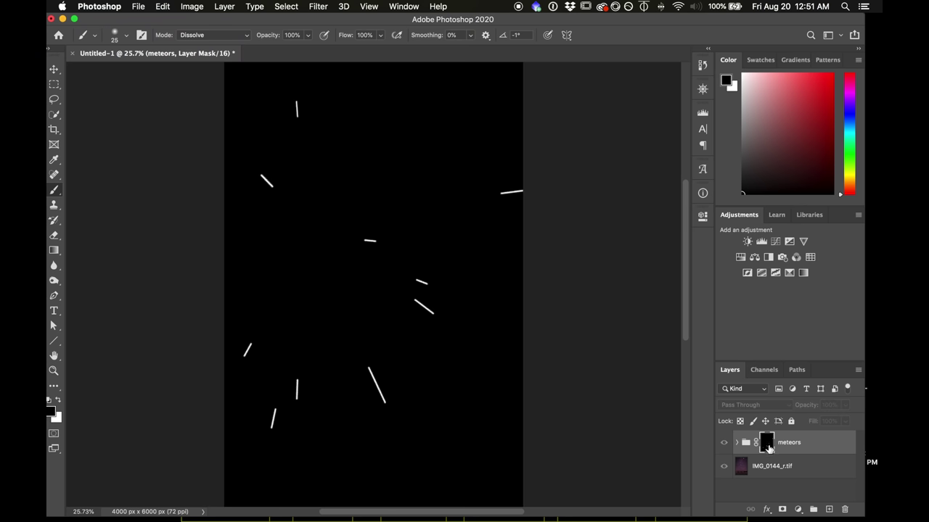
left_click(767, 446, "alt")
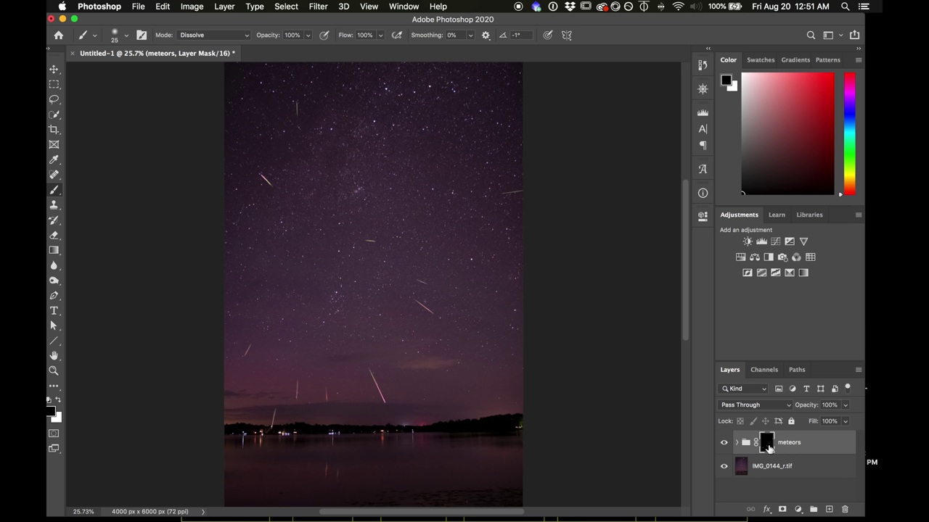
left_click(724, 467, "alt")
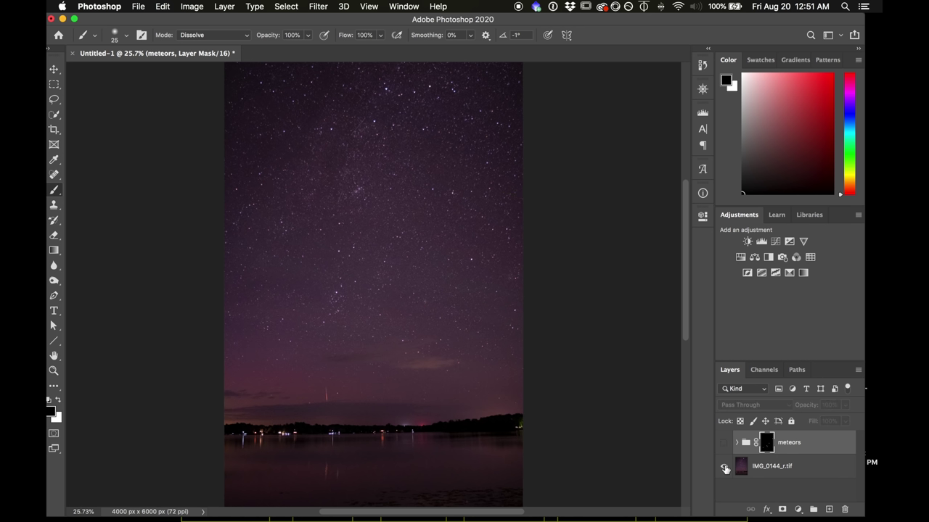
left_click(724, 443)
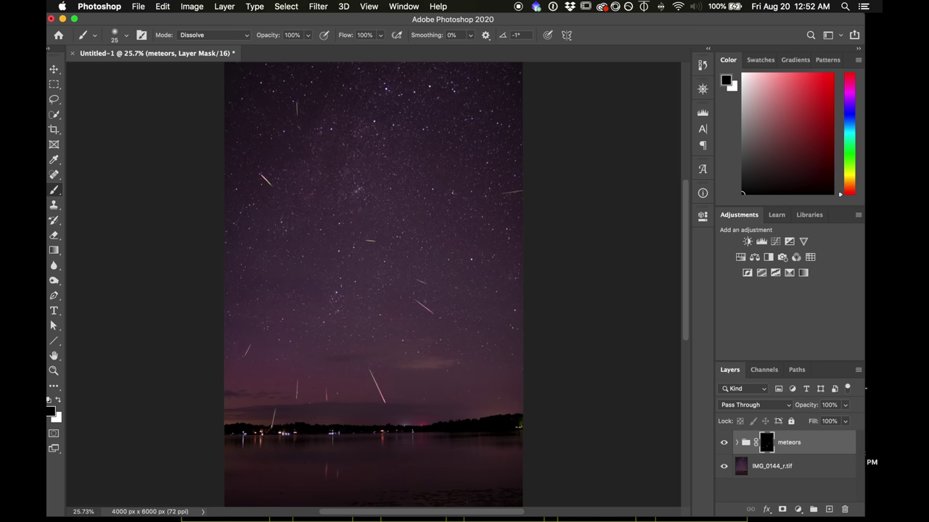
At 50% zoom, paint out the short streak above the left treeline on the mask with a 60 brush.
key("super+equal")
key("super+equal")
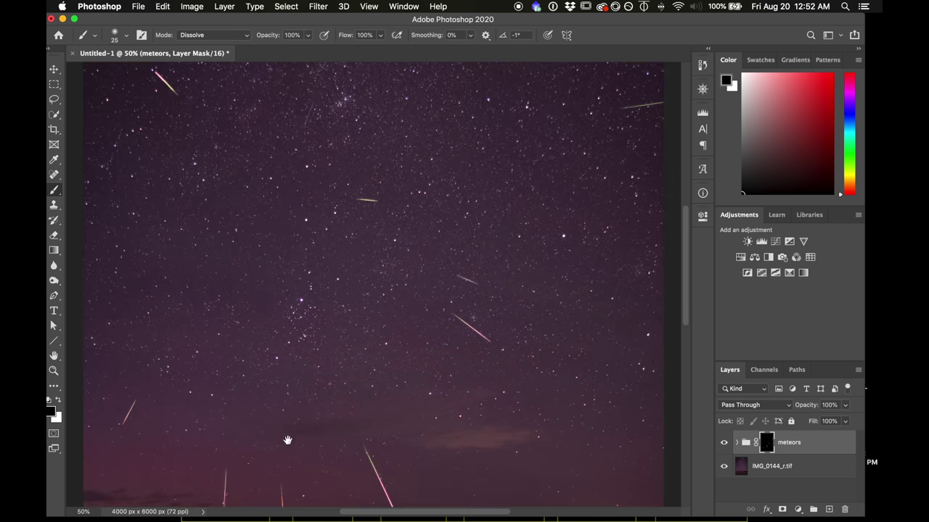
left_click_drag(287, 441, 448, 212)
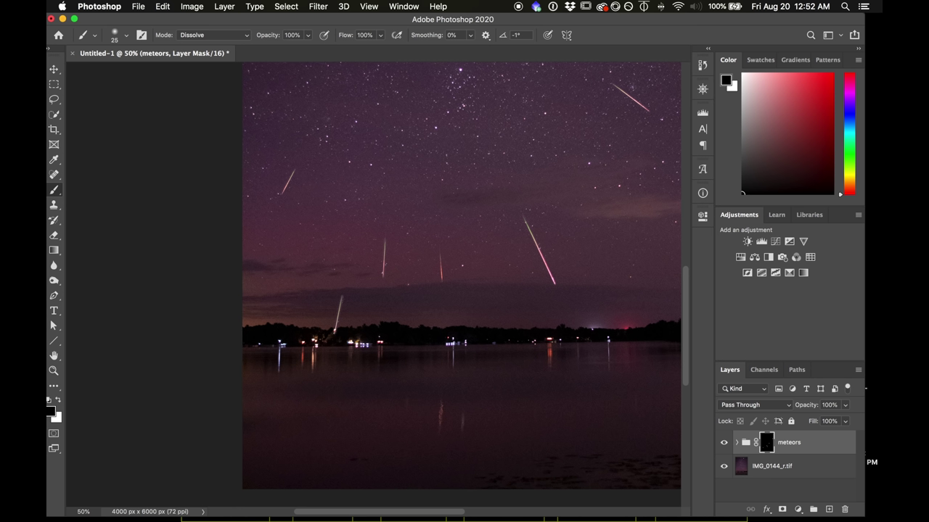
key("bracketright")
key("bracketright")
key("bracketright")
key("bracketright")
left_click_drag(334, 323, 334, 315)
left_click_drag(621, 224, 486, 462)
left_click_drag(567, 342, 572, 255)
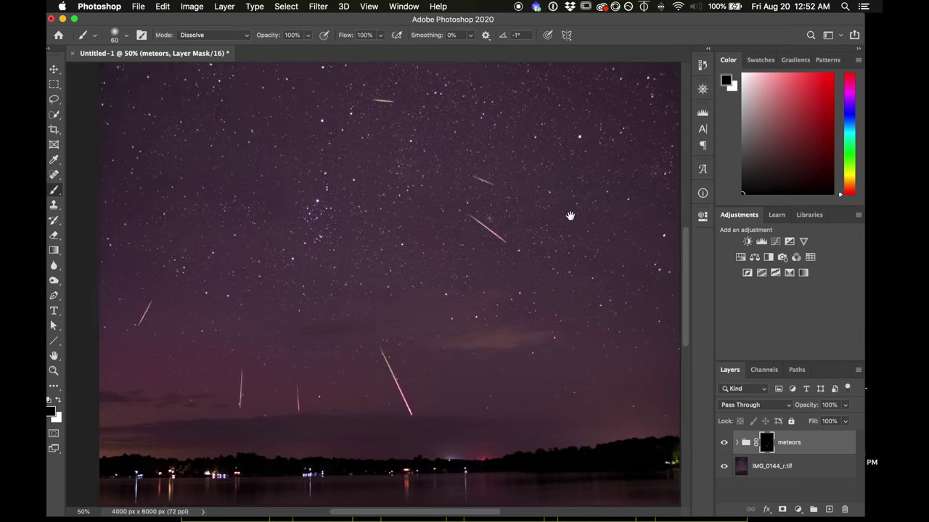
key("super+minus")
key("super+minus")
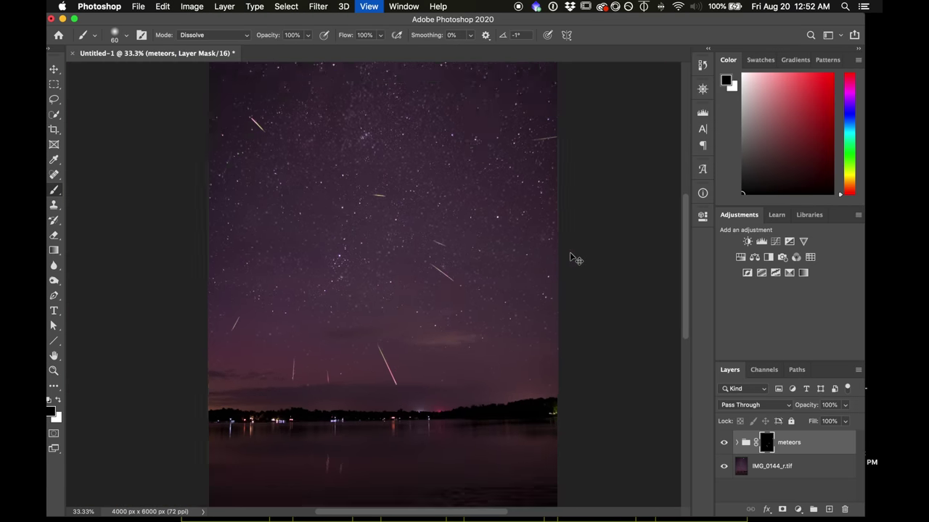